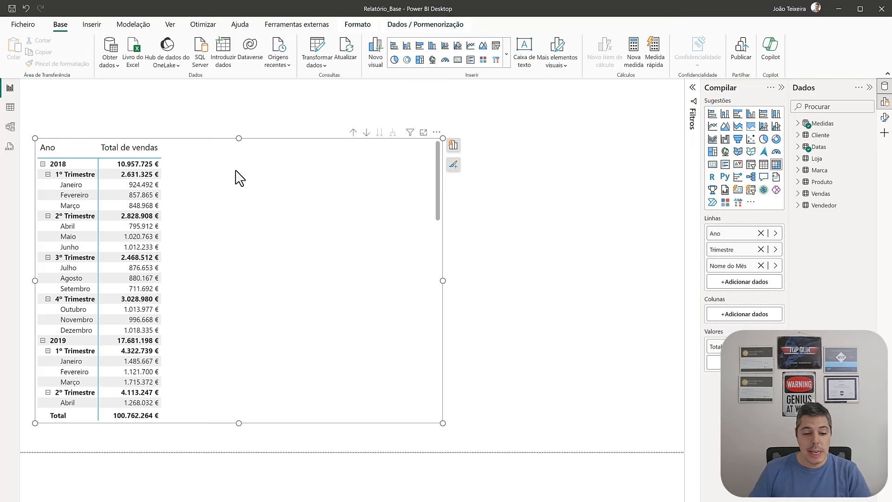
Add a new visual calculation to the sales matrix using the "Percentagem do elemento principal" expression template.
click(507, 176)
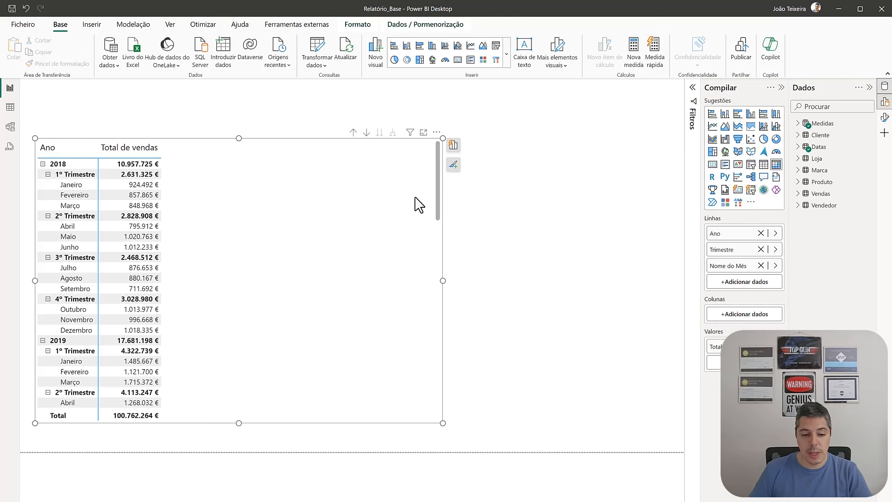
click(362, 203)
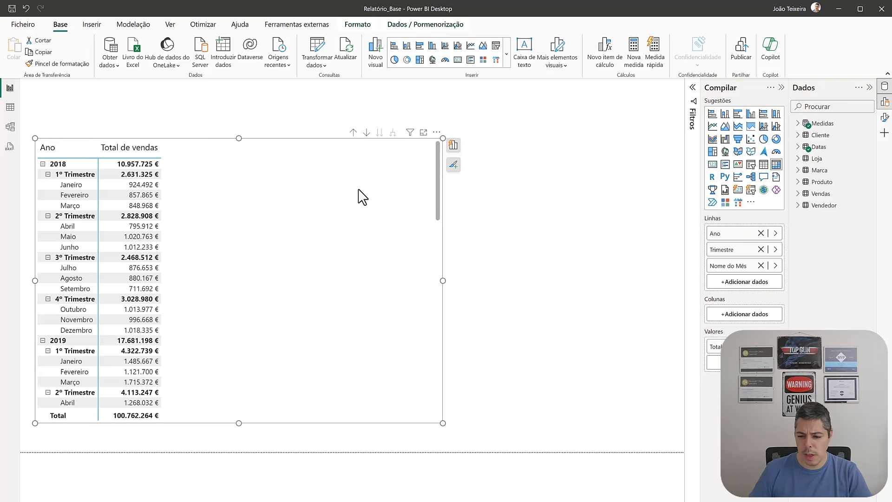
click(453, 145)
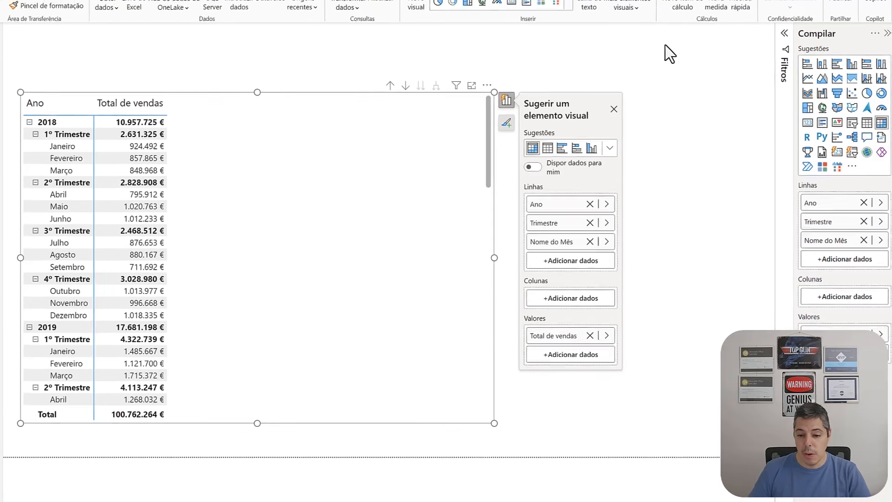
click(682, 2)
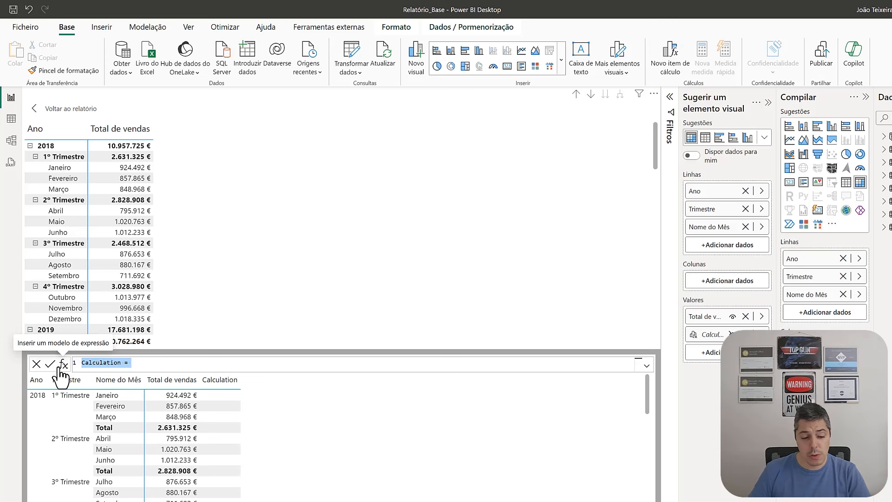
click(65, 366)
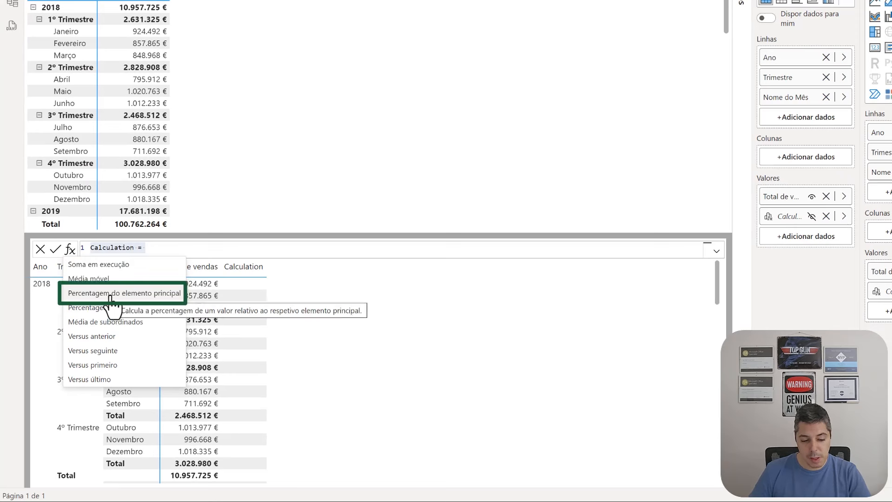
click(110, 295)
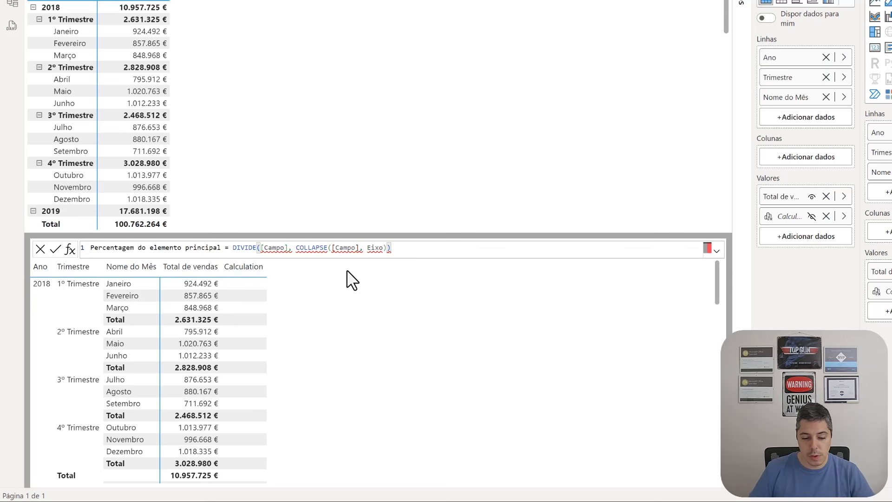
Replace both [Campo] placeholders in the DIVIDE and COLLAPSE formula with [Total de vendas].
click(455, 252)
scroll(456, 252, up, 3)
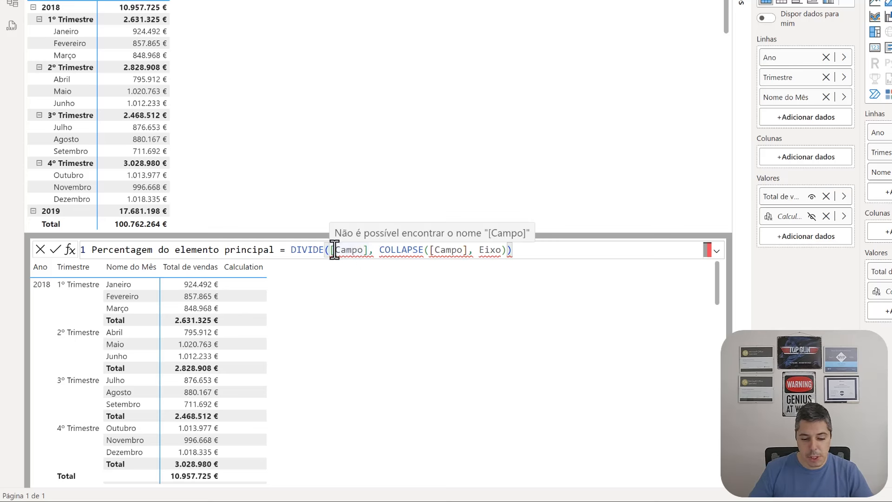
drag(335, 249, 364, 250)
text(To)
key(Tab)
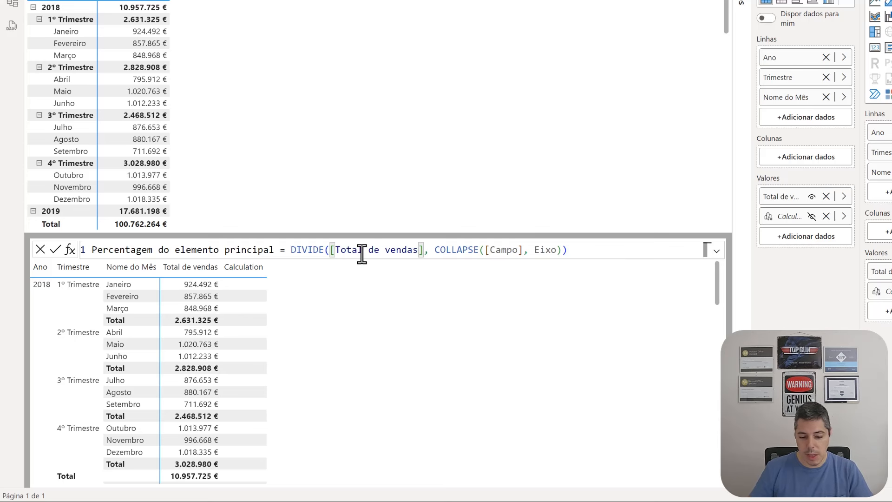
drag(489, 251, 519, 255)
text(Total)
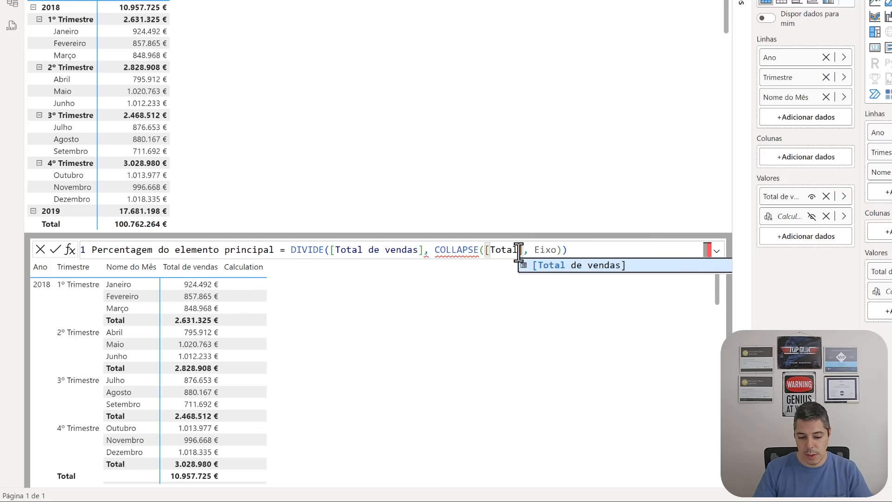
key(Tab)
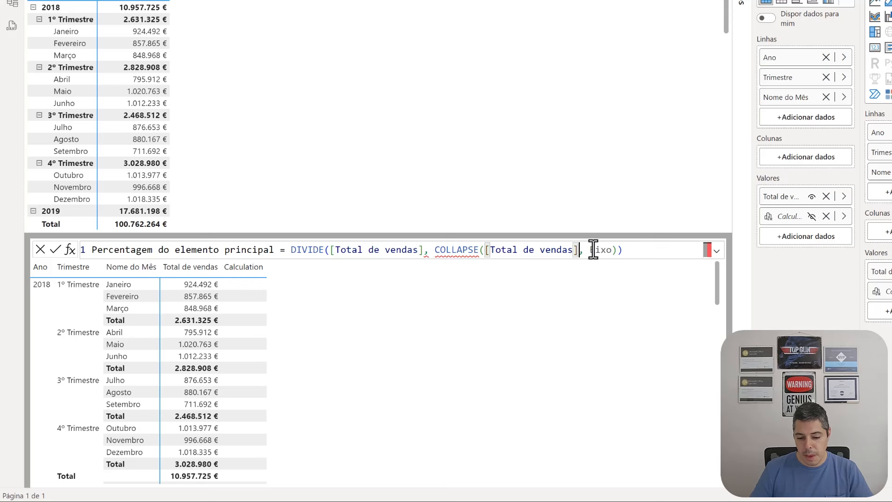
Replace the Eixo placeholder in COLLAPSE with ROWS and apply the calculation to the matrix.
drag(590, 251, 612, 251)
text(ROW)
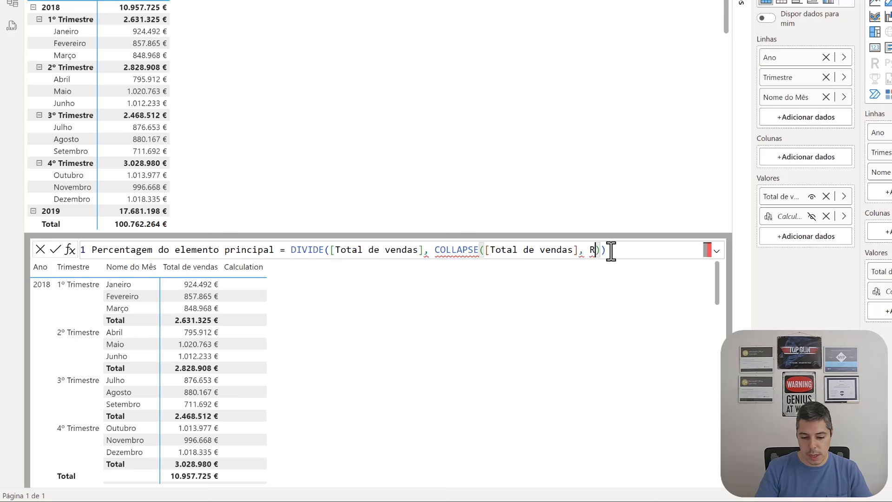
text(S)
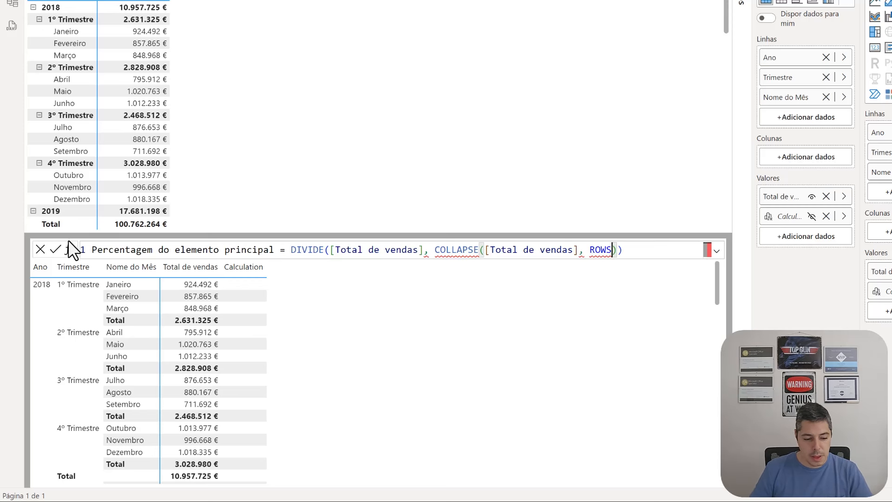
click(54, 251)
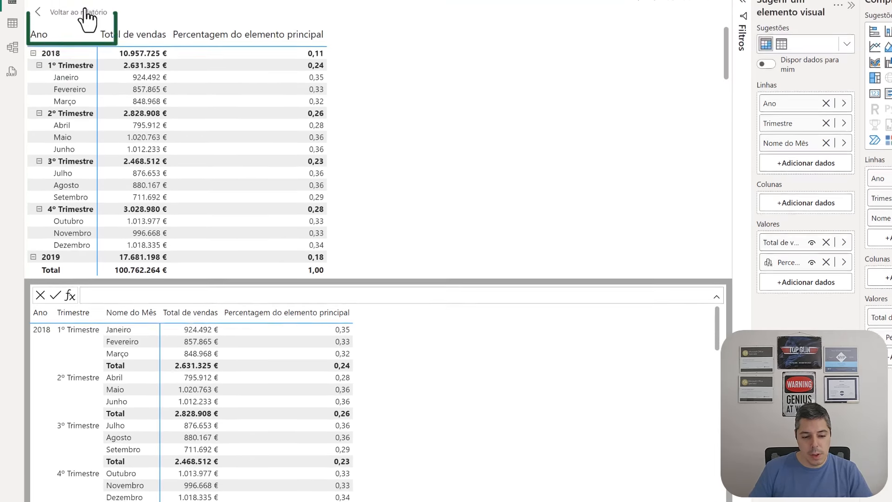
click(86, 14)
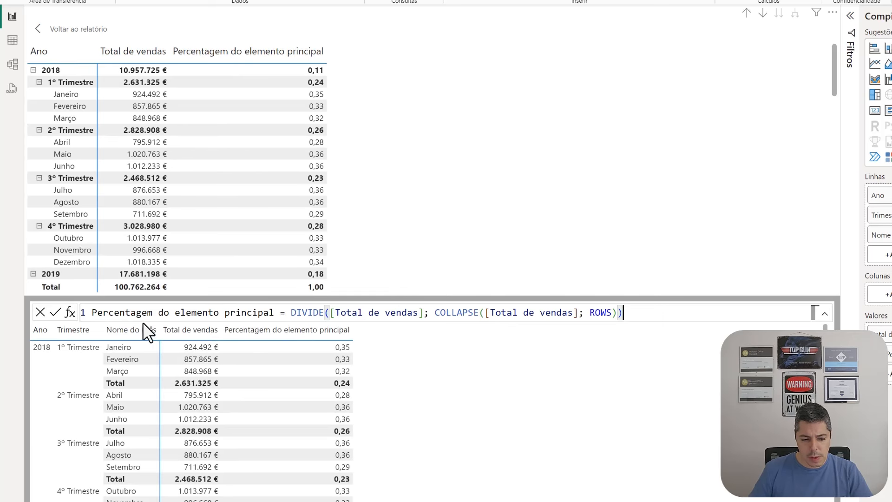
Rename the visual calculation in its formula to "Elemento principal".
drag(92, 312, 181, 312)
key(BackSpace)
key(Delete)
text(E)
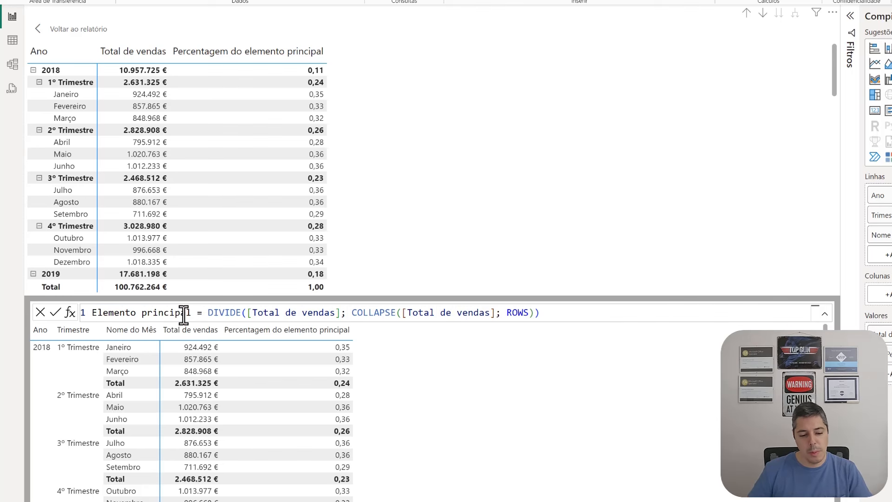
Remove the DIVIDE wrapper so the formula reads COLLAPSE([Total de vendas]; ROWS), and apply it.
drag(208, 312, 351, 315)
key(BackSpace)
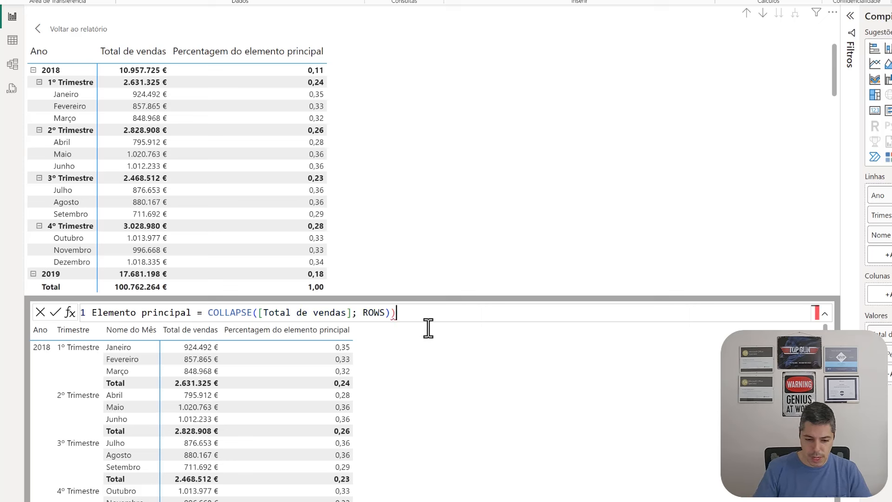
key(BackSpace)
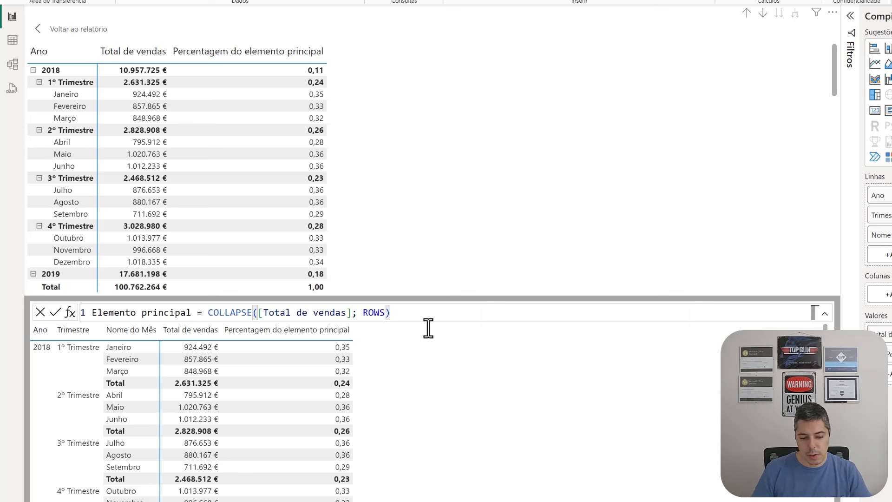
click(56, 313)
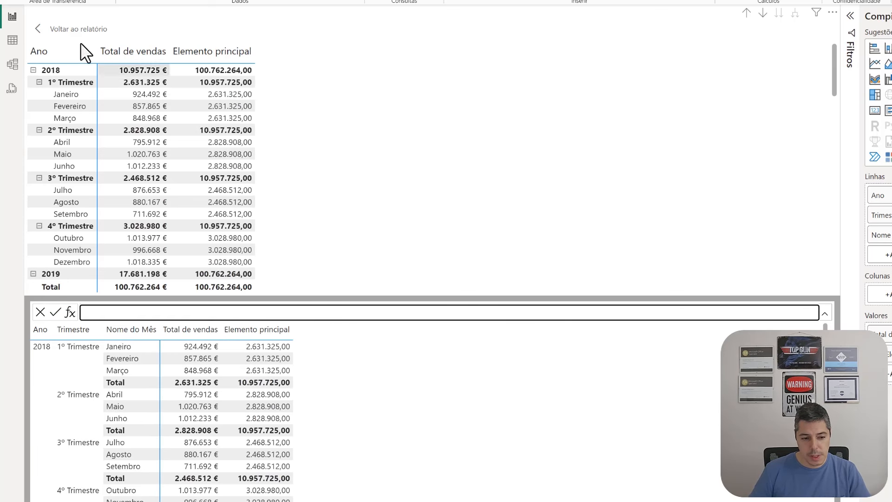
click(69, 29)
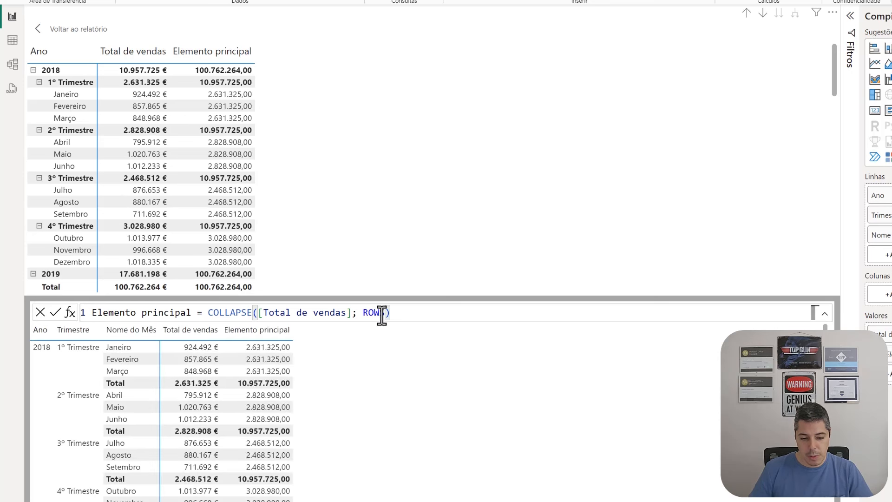
Add 2 as the third argument of COLLAPSE after ROWS and apply the calculation.
click(385, 315)
text(;2)
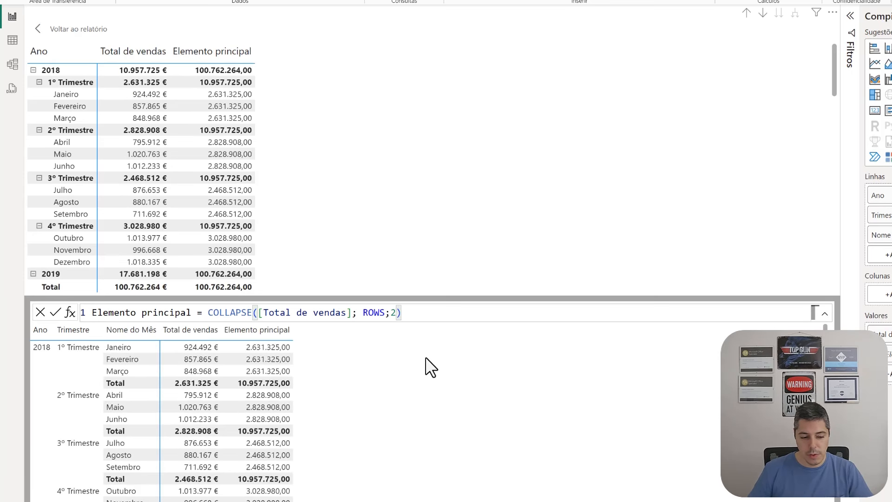
click(56, 313)
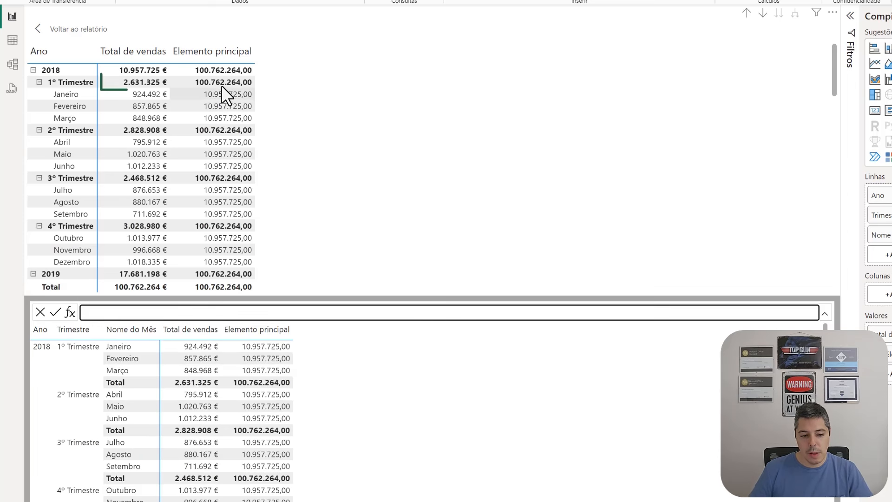
click(154, 83)
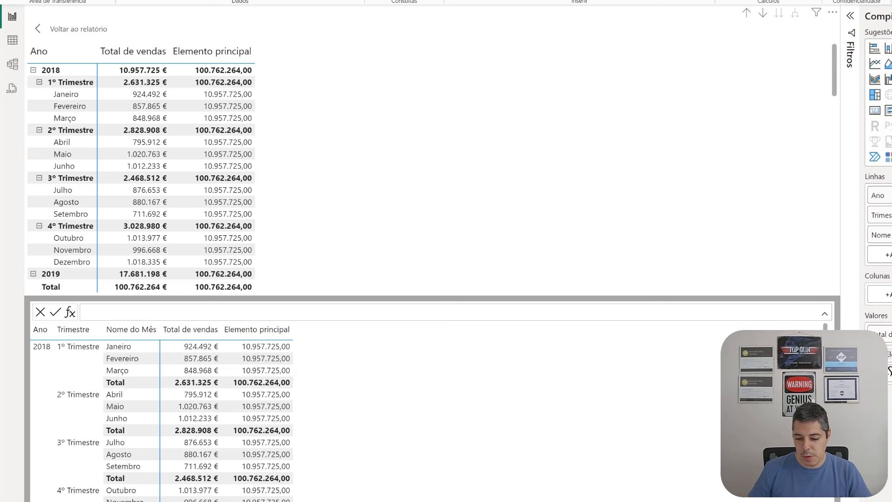
Open the Elemento principal formula and insert CALCULATE( on its own line before the COLLAPSE expression.
text(Elemento principal = COLLAPSE([Total de vendas]; ROWS;2))
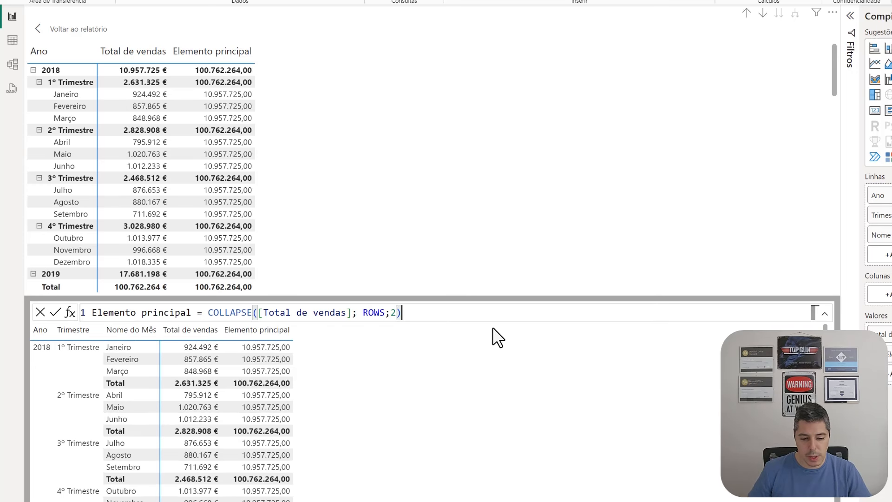
double_click(210, 313)
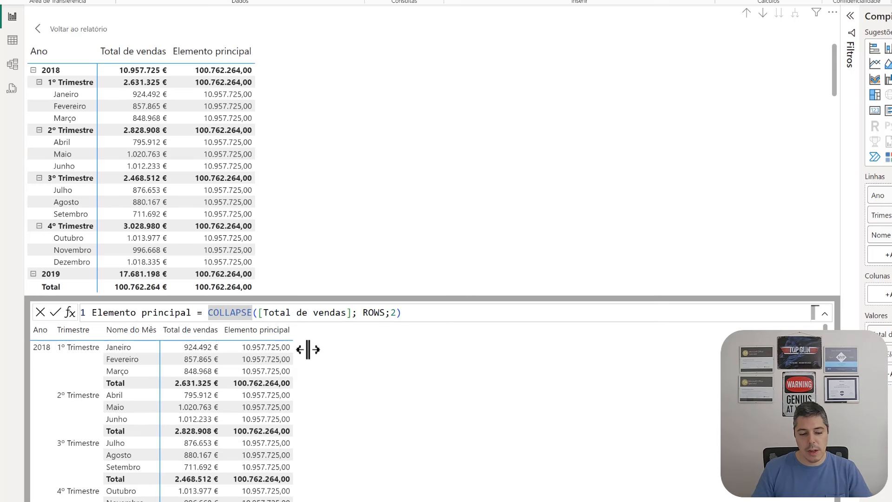
key(shift+Return)
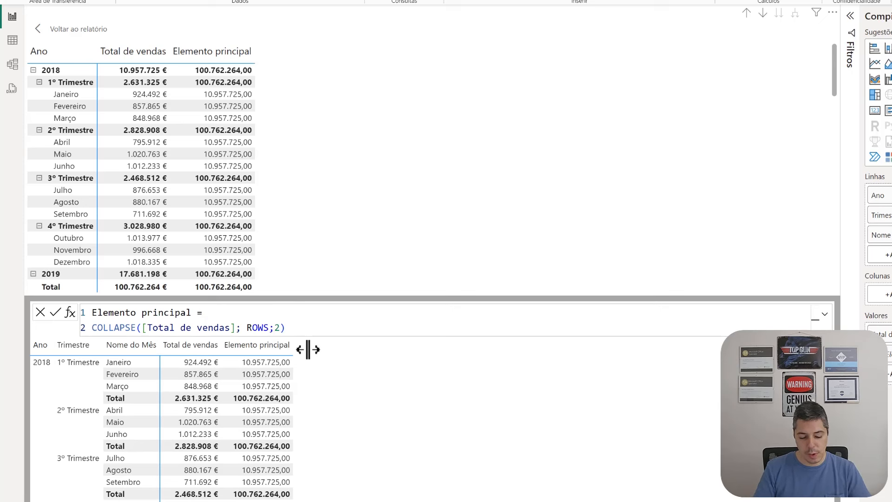
text(CALCULATE()
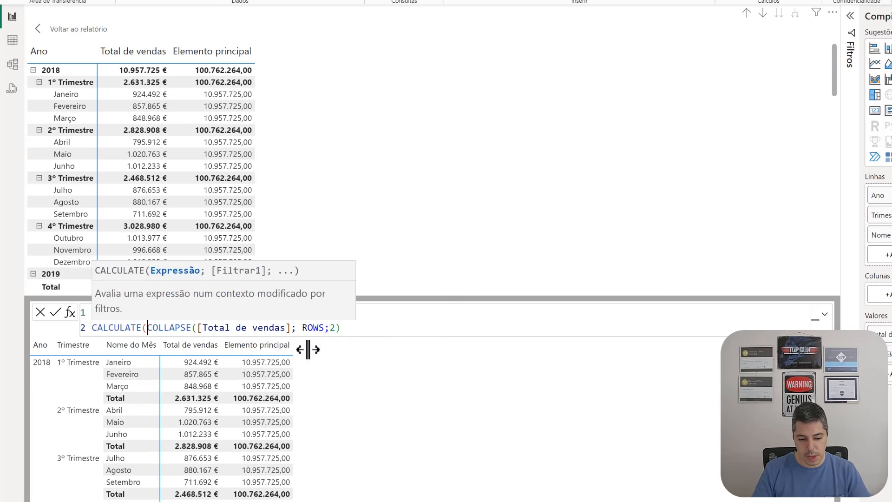
key(shift+Return)
key(shift+Return)
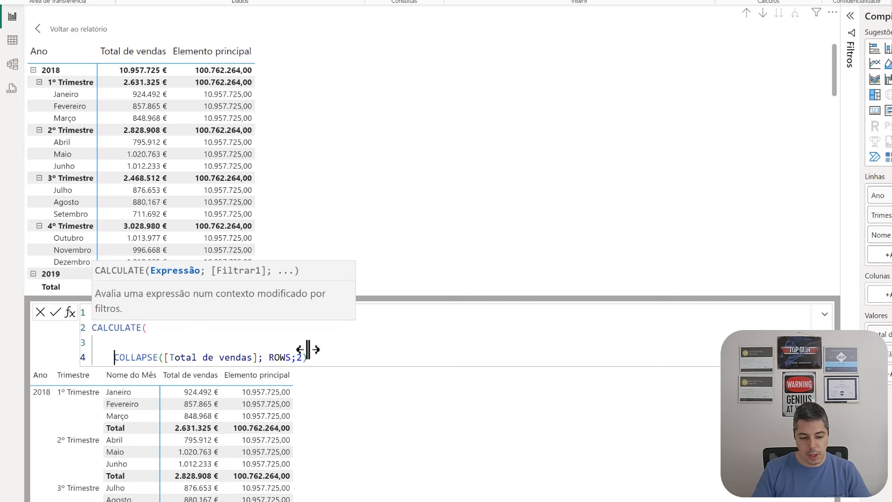
Enter [Total de vendas]; as the CALCULATE expression on the line above COLLAPSE.
text([)
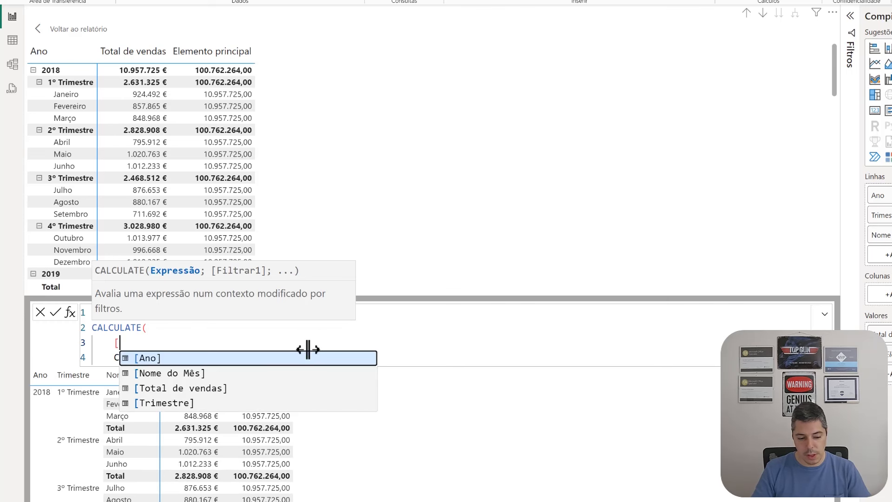
key(Down)
key(Down)
key(Tab)
key(Down)
key(Left)
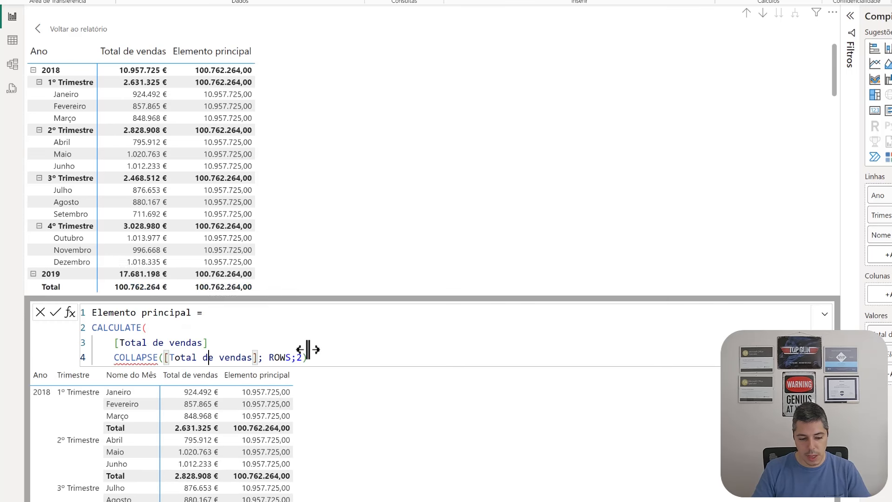
key(Left)
key(Left)
key(Left)
key(Left)
key(Left)
key(Up)
key(Right)
key(Right)
key(Right)
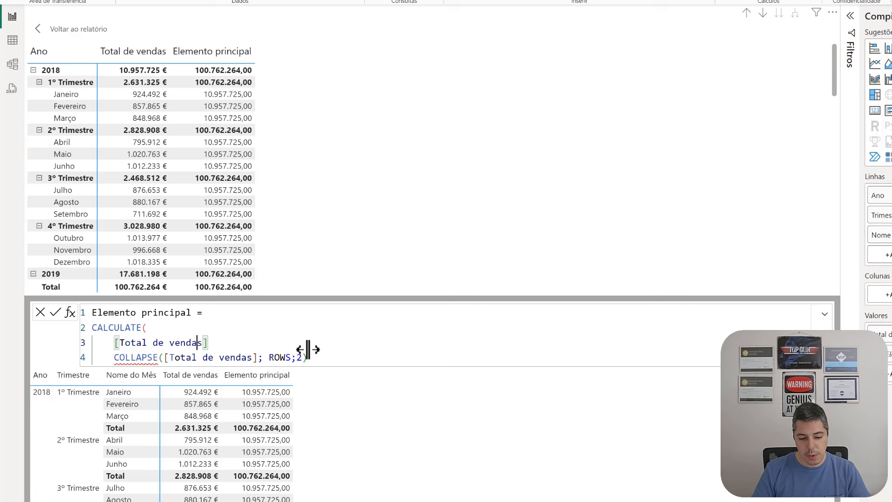
key(End)
text(;)
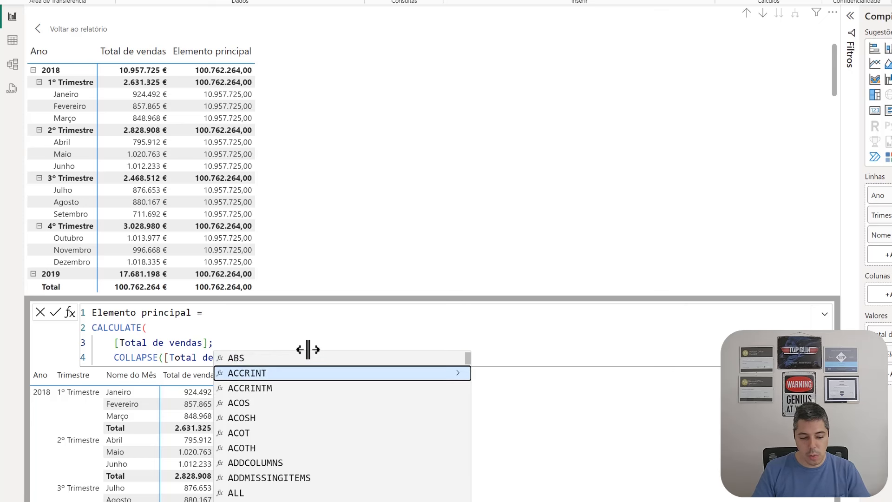
key(Up)
key(Tab)
key(BackSpace)
key(BackSpace)
key(BackSpace)
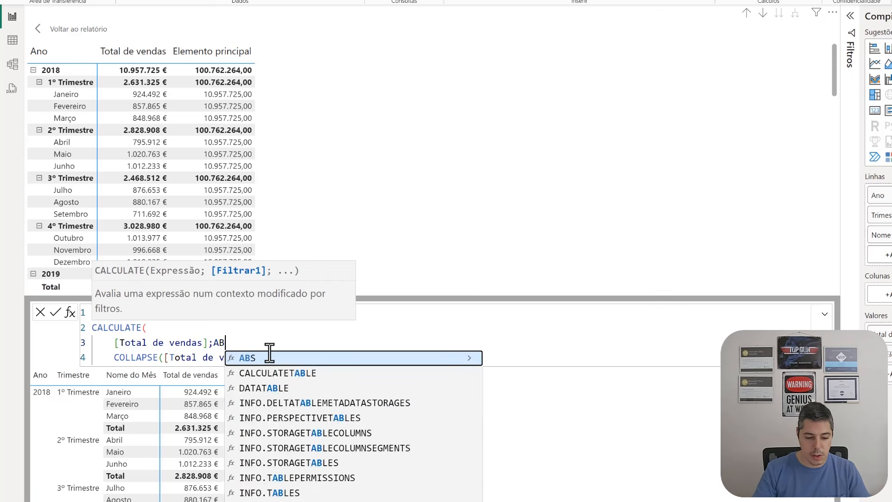
Strip the COLLAPSE arguments inside CALCULATE down to ROWS only, removing [Total de vendas] and the level argument 2.
click(164, 359)
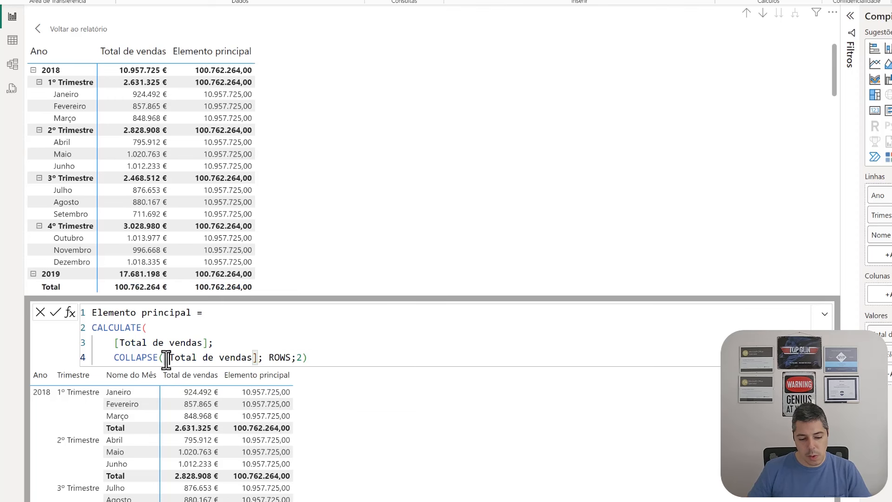
drag(164, 359, 268, 357)
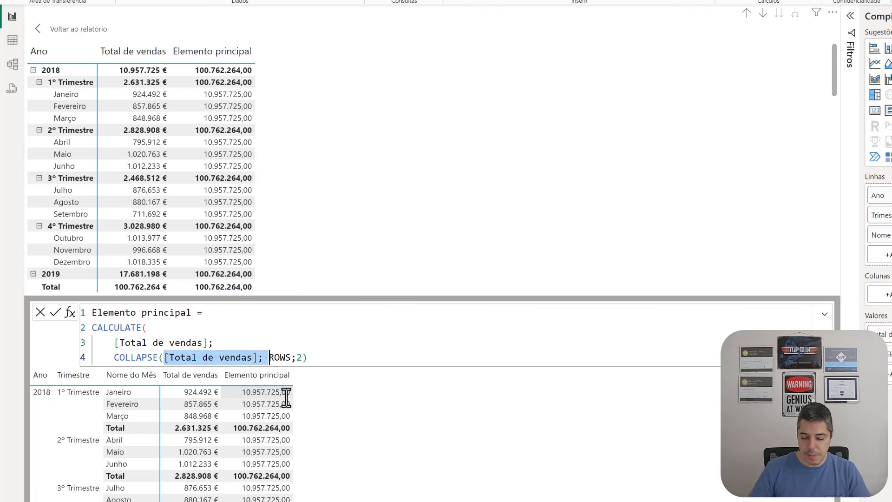
key(BackSpace)
key(Right)
key(Right)
key(Right)
key(Right)
key(BackSpace)
key(BackSpace)
key(Delete)
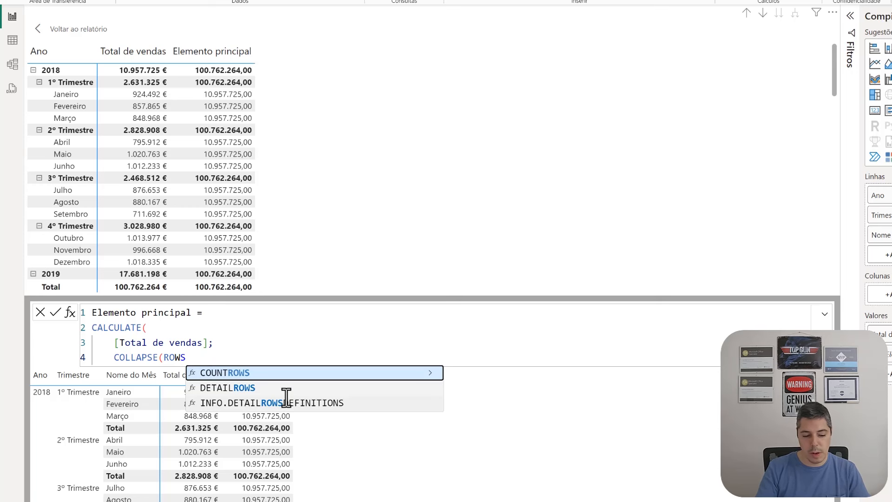
Close the COLLAPSE parenthesis, close CALCULATE on its own line, and apply the Elemento principal calculation.
text())
key(Return)
text())
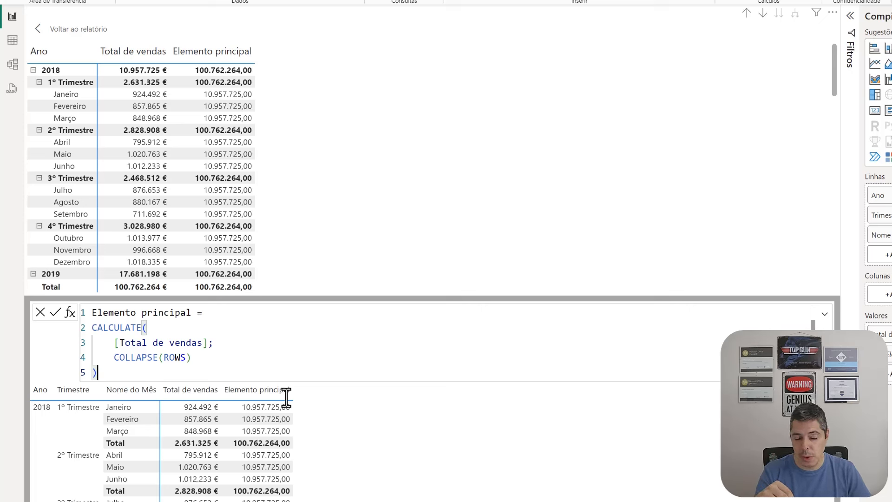
click(55, 312)
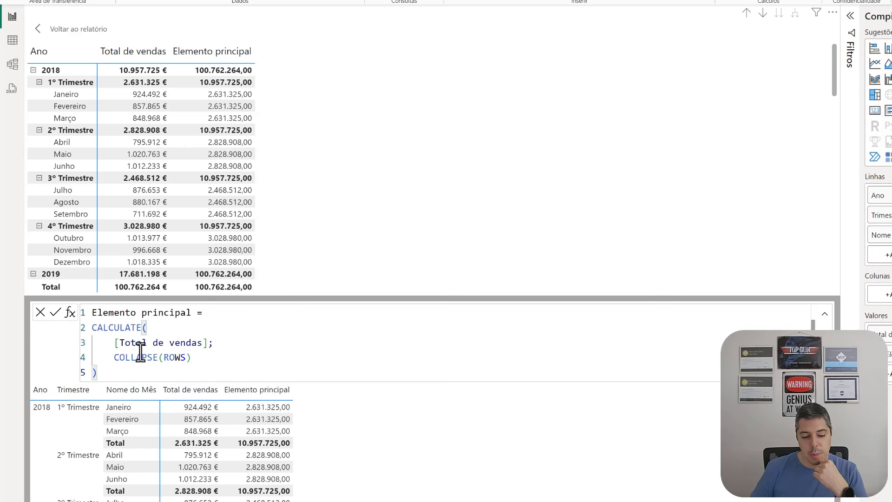
Remove the CALCULATE wrapper, its [Total de vendas] argument and its closing parenthesis, leaving only COLLAPSE(ROWS).
drag(92, 327, 221, 343)
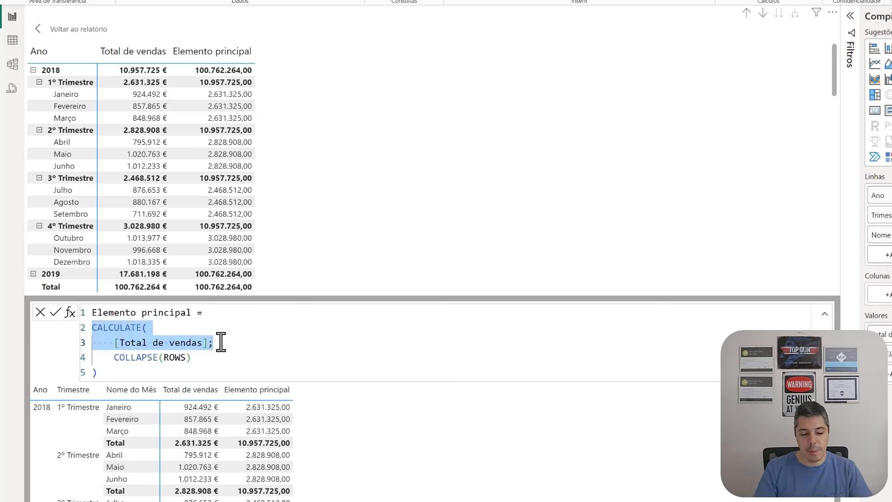
key(Delete)
key(Down)
key(Down)
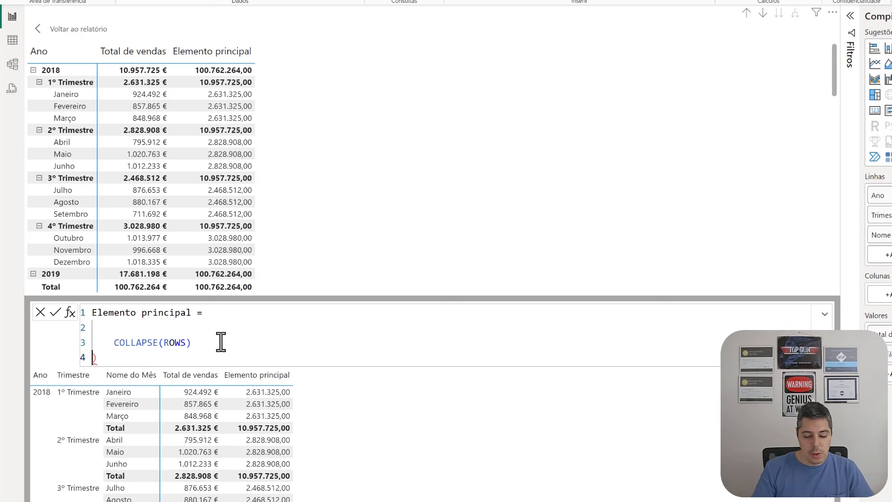
key(Delete)
key(Up)
key(Up)
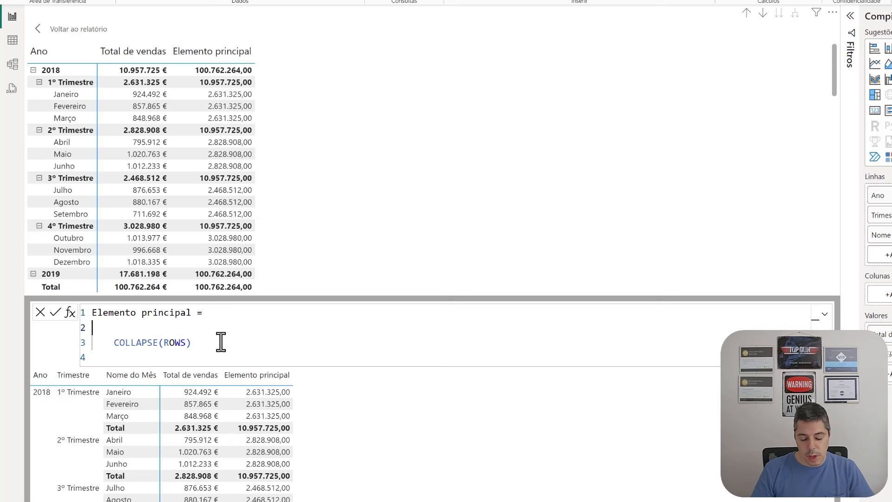
key(Delete)
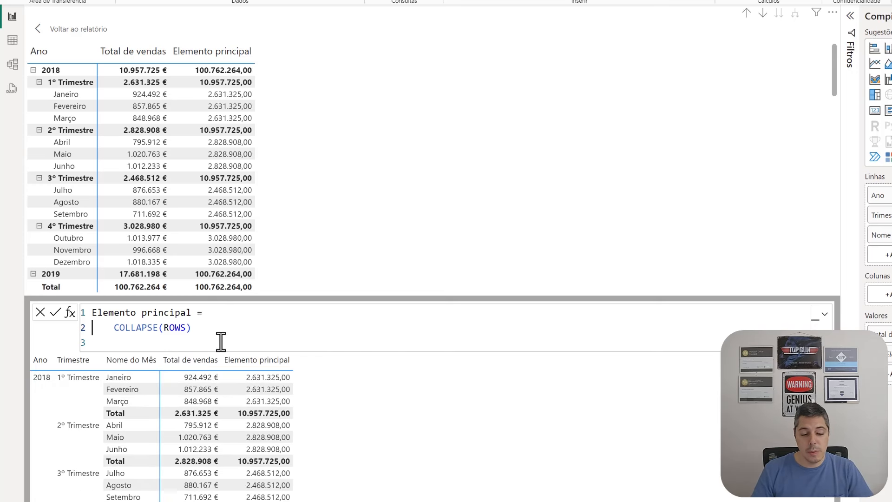
Delete ROWS, the closing parenthesis and the empty line after it, so the formula ends at COLLAPSE(.
key(Right)
key(Right)
key(Right)
key(Right)
key(Right)
key(Right)
key(Right)
key(Right)
key(Right)
key(Right)
key(Right)
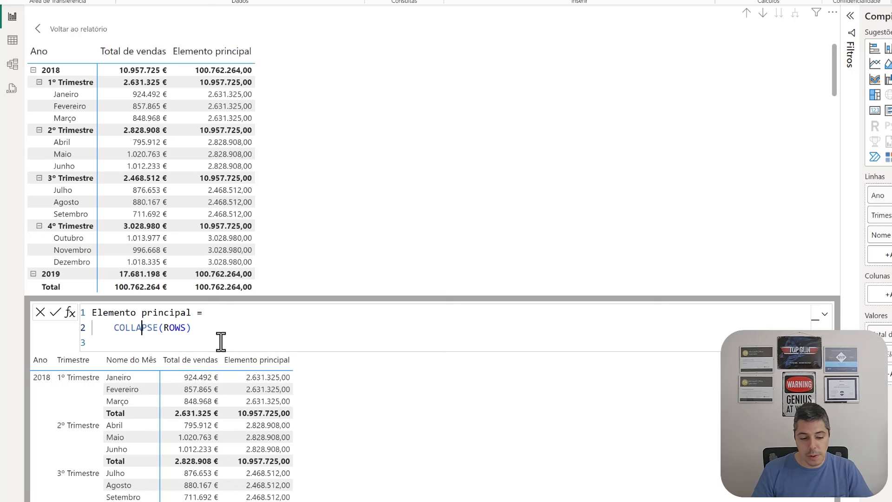
key(Right)
key(shift+Right)
key(shift+Down)
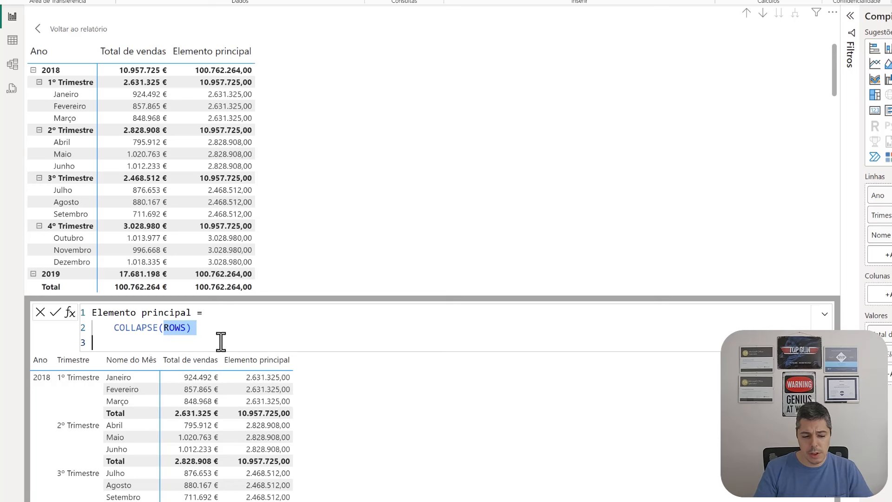
key(Delete)
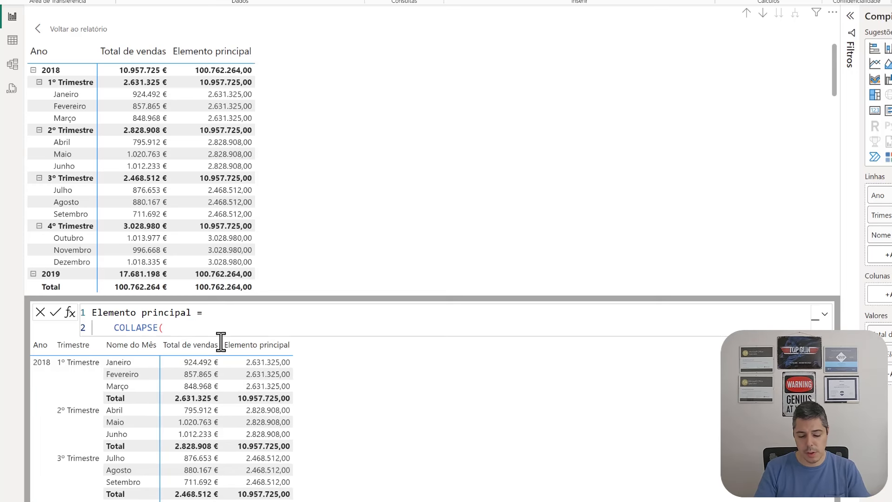
Complete the formula as COLLAPSE([Total de vendas];[Ano]) and apply it.
text([Tota)
key(Tab)
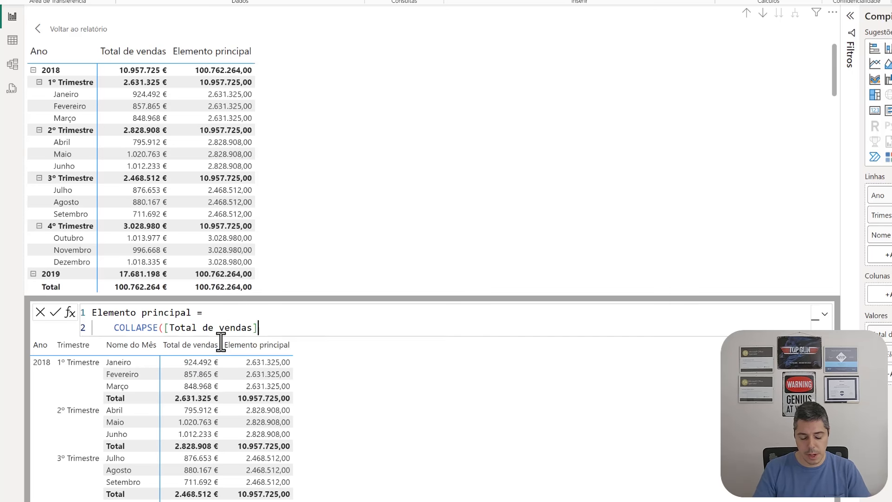
text(;)
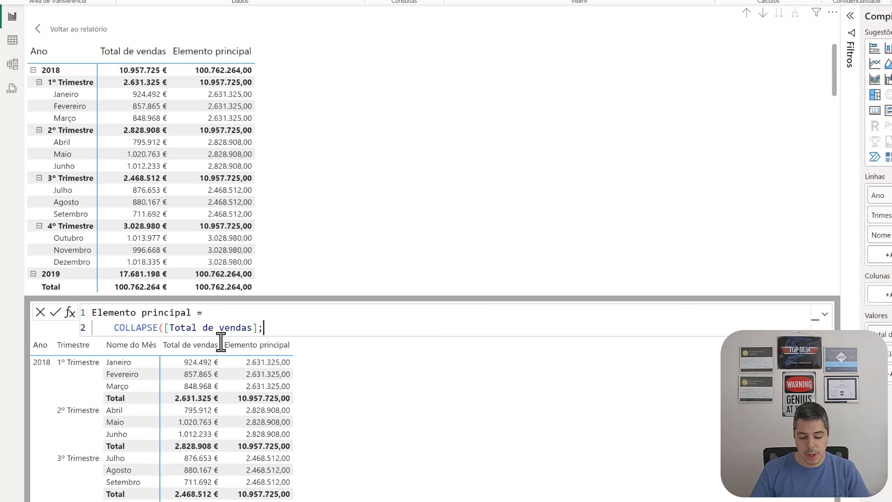
text([)
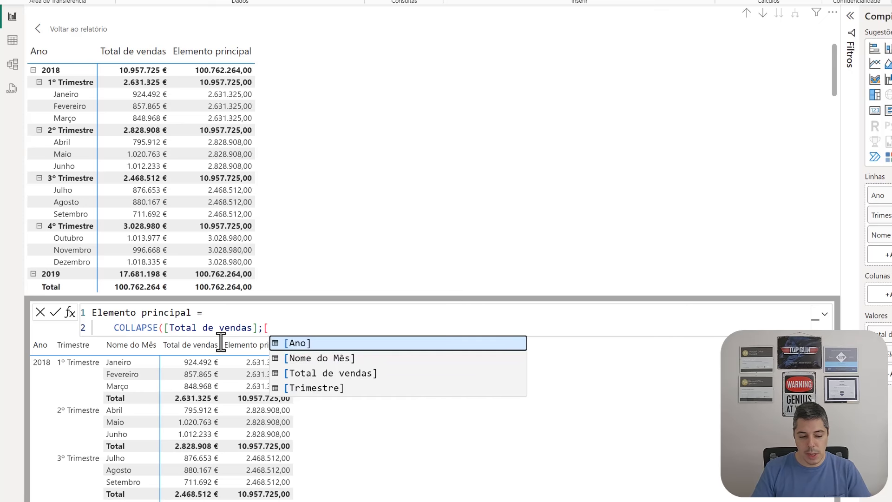
key(Tab)
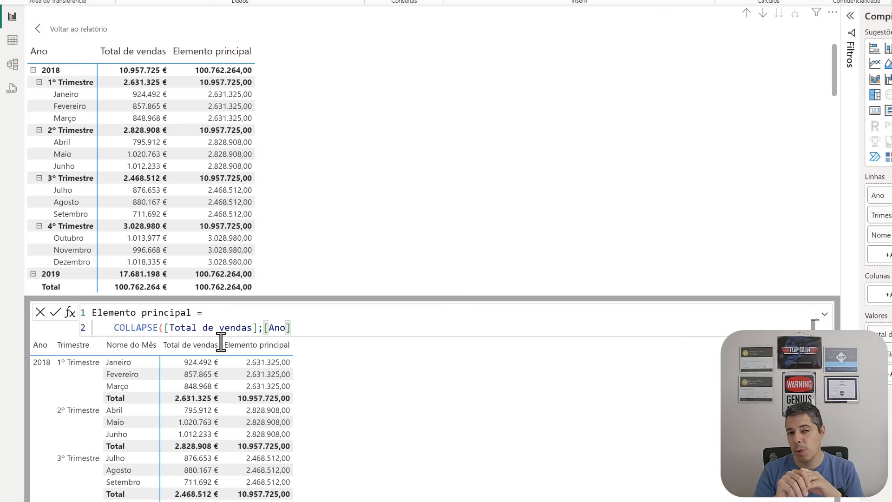
text())
key(shift+Return)
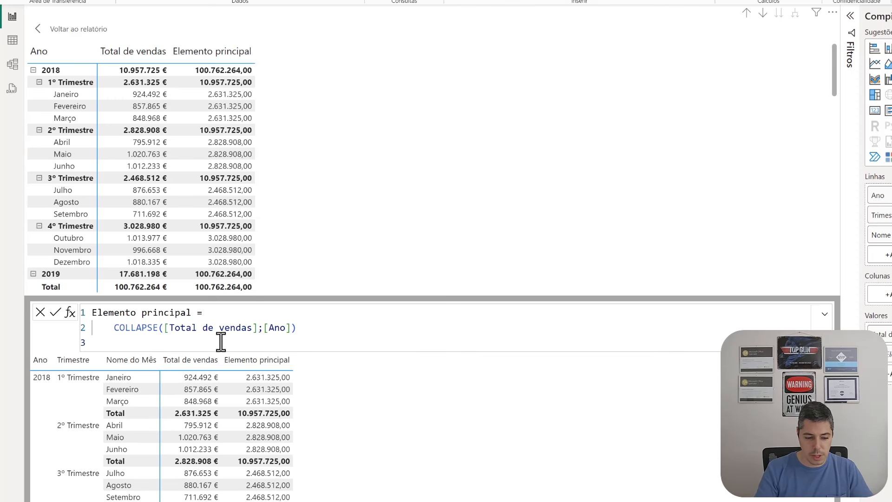
key(BackSpace)
drag(111, 326, 322, 324)
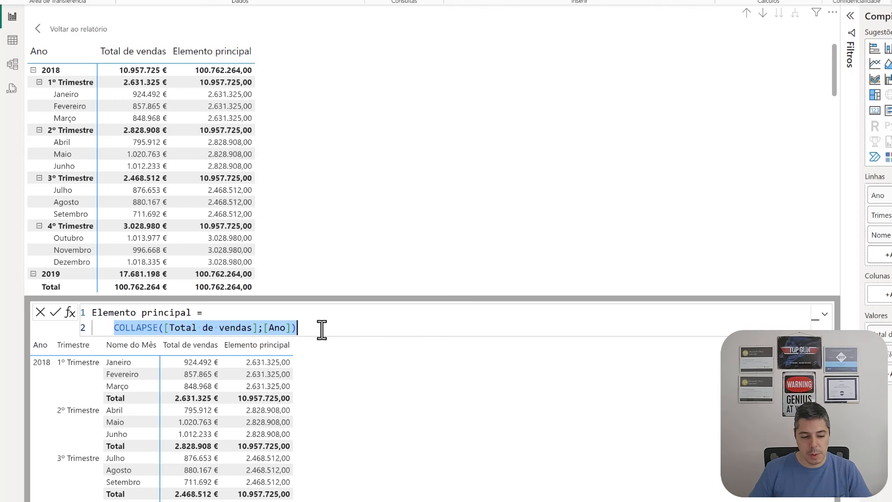
click(56, 312)
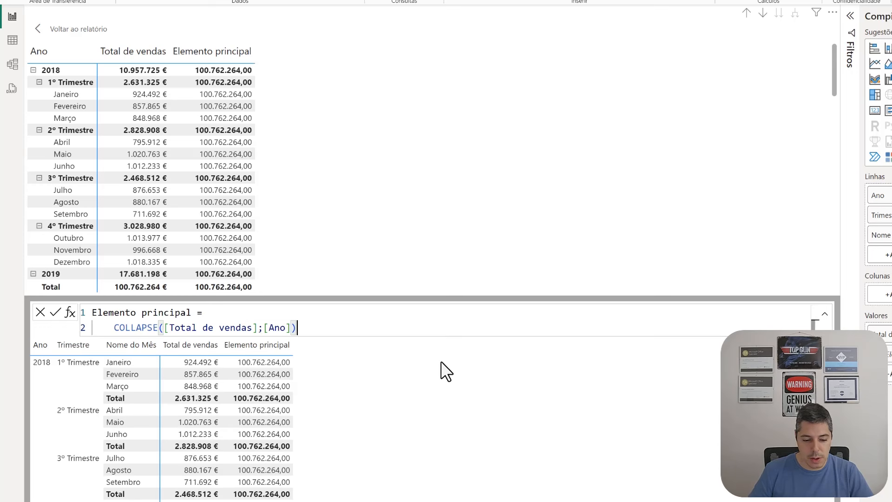
Replace Ano with Trimestre as the second COLLAPSE argument and apply the calculation.
double_click(273, 328)
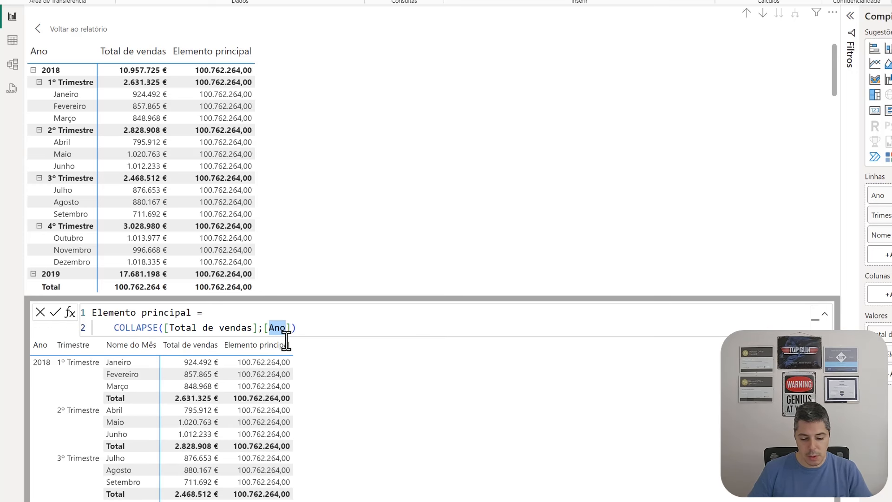
text(Trim)
key(Tab)
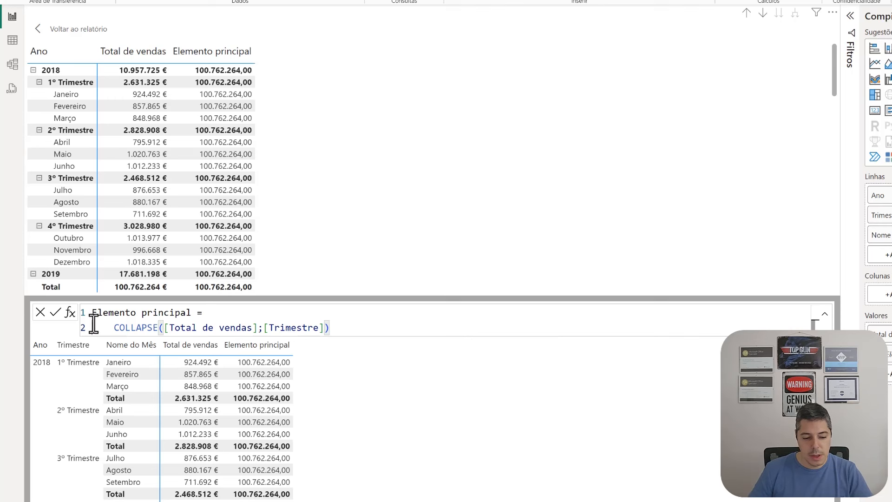
click(55, 314)
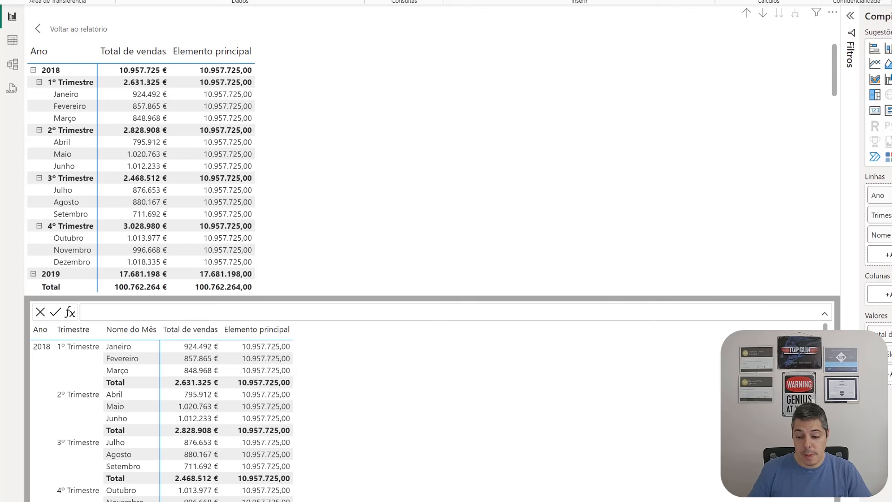
Change the formula to COLLAPSEALL([Total de vendas];ROWS) and apply it.
click(159, 328)
text(ALL([Total de vendas];[Trimestre)
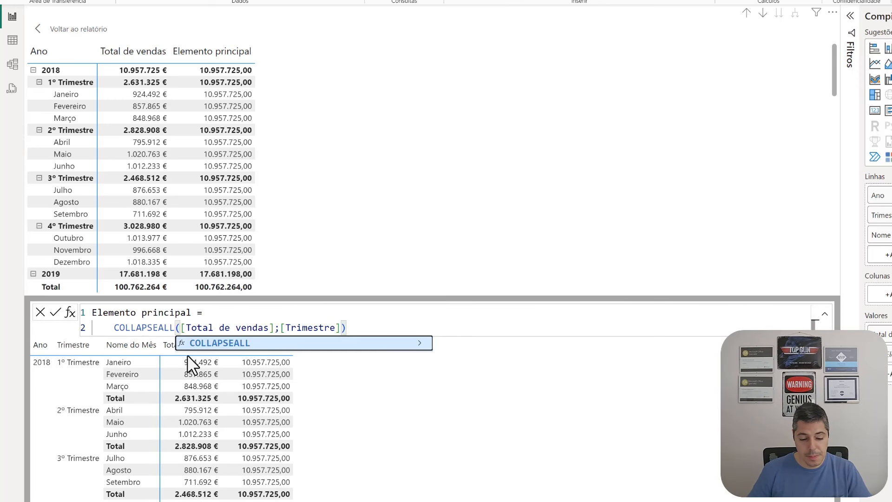
click(288, 331)
drag(281, 328, 343, 328)
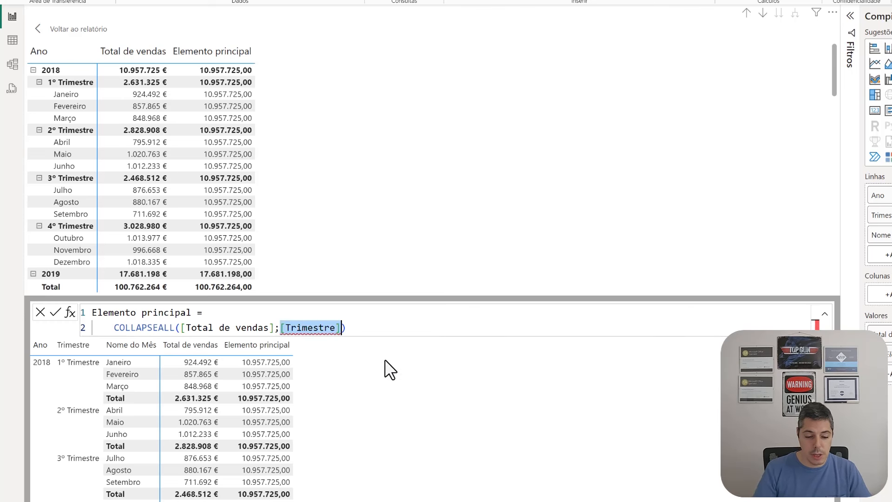
key(BackSpace)
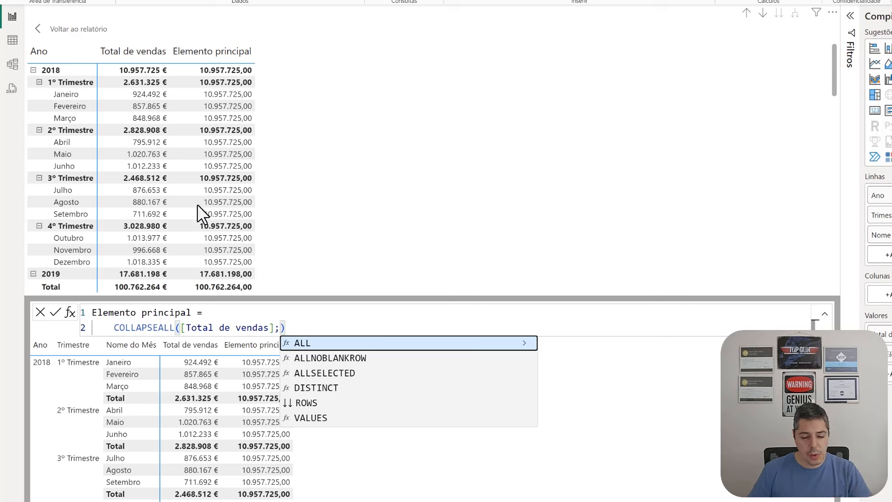
text(ROW)
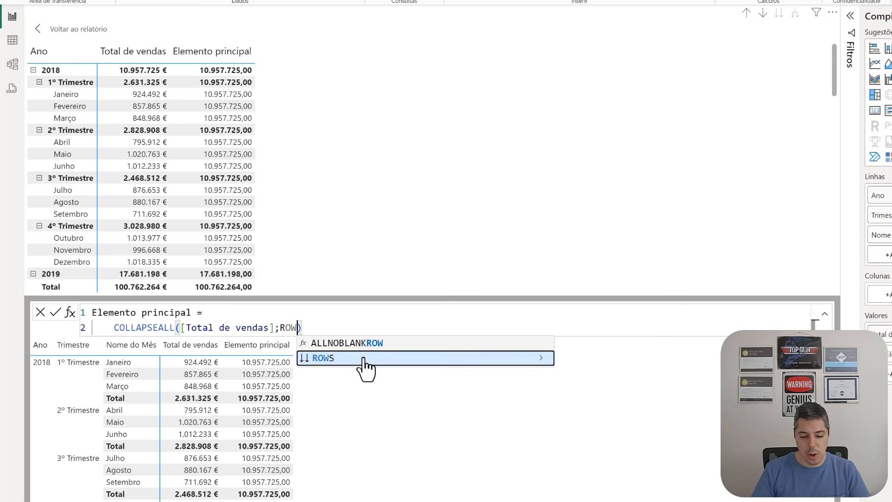
key(Tab)
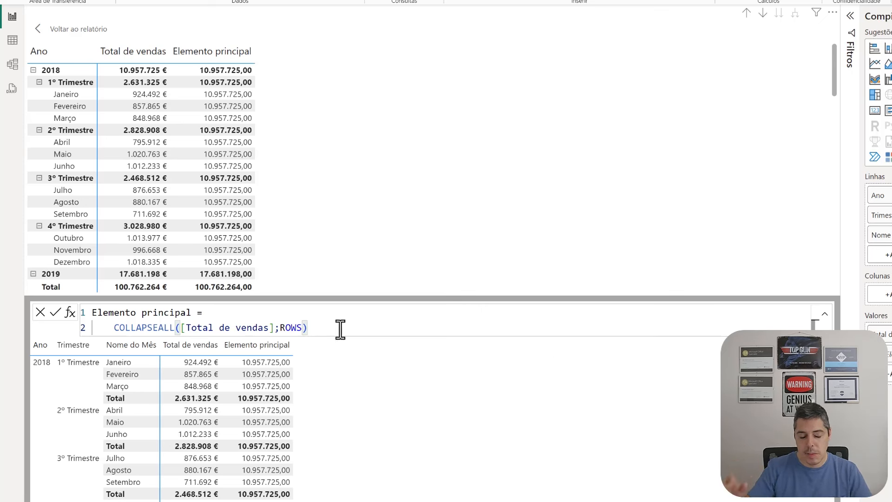
click(56, 314)
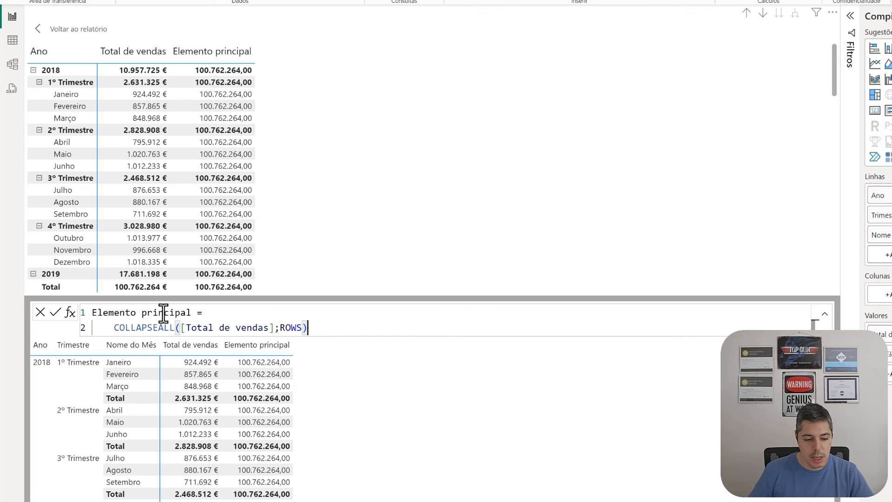
Rename the visual calculation to Elemento Global in its formula and apply the change.
double_click(163, 312)
text(Glob)
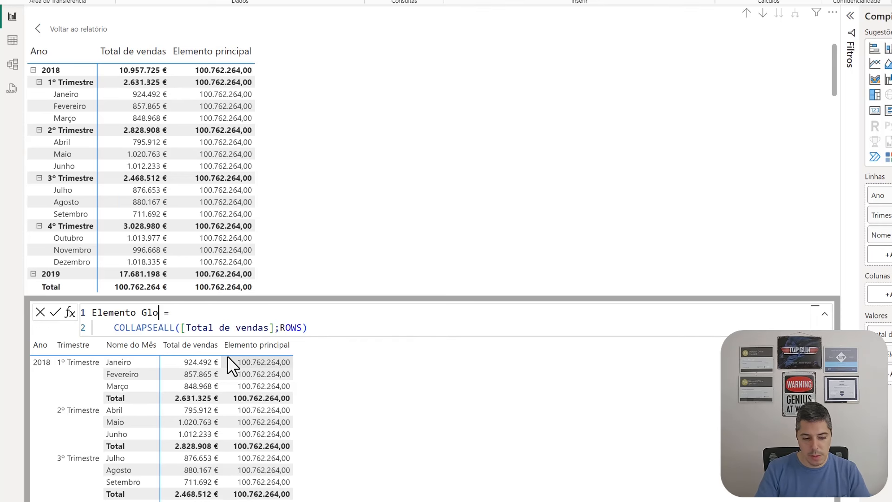
text(al)
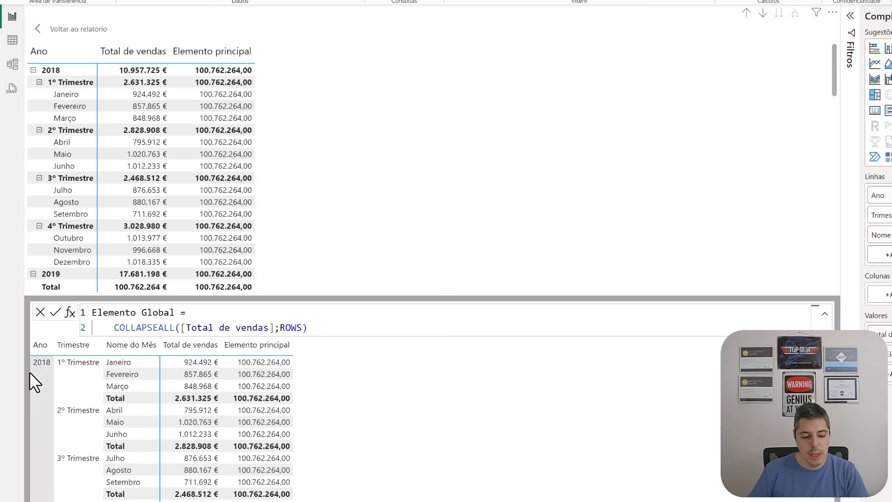
click(57, 311)
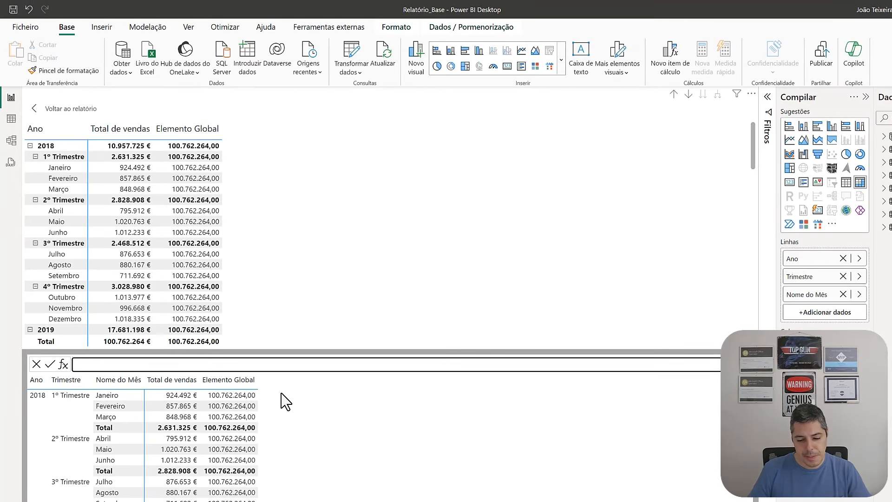
Create a new visual calculation named Nível Inferior and start its formula with the EXPAND function.
click(677, 64)
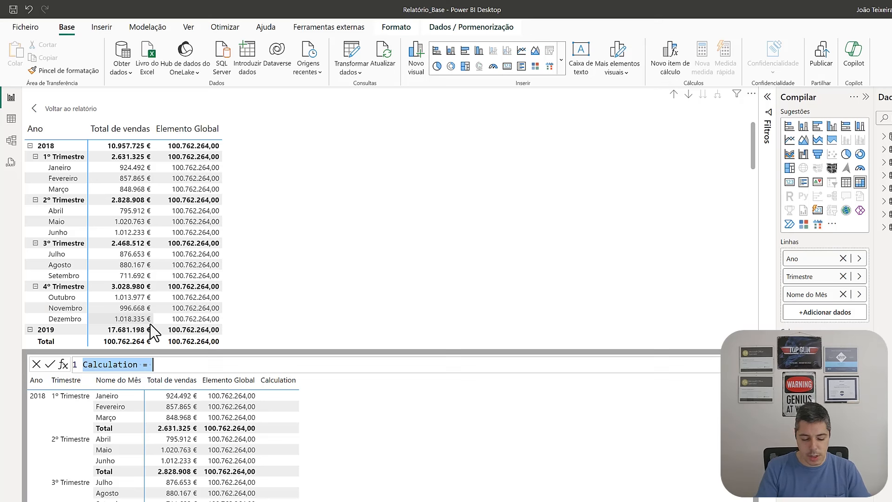
text(Nível )
text(Inferi)
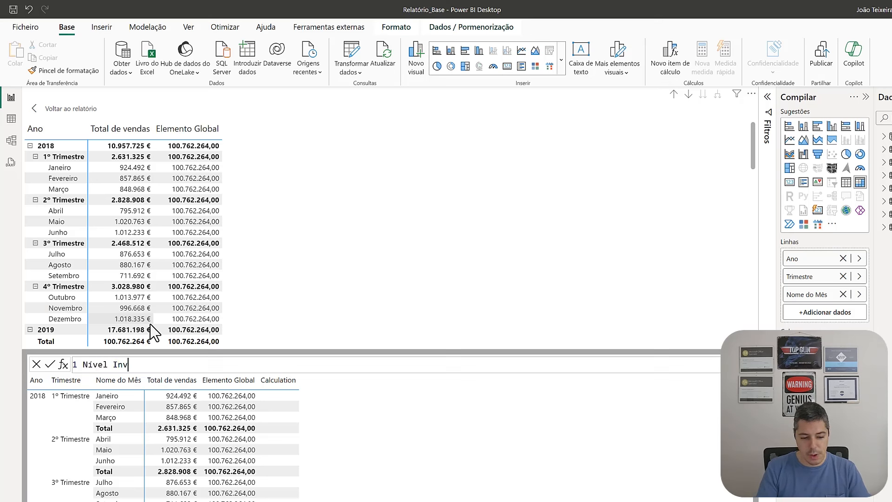
text(or )
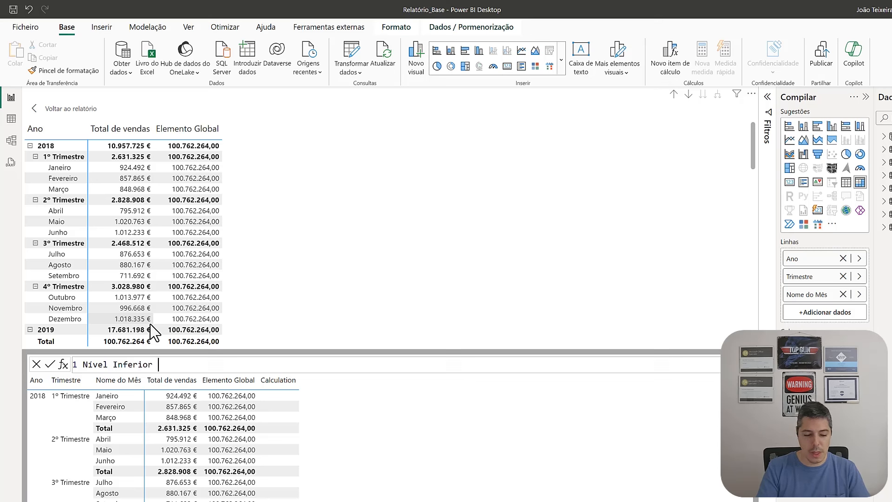
text(= EX)
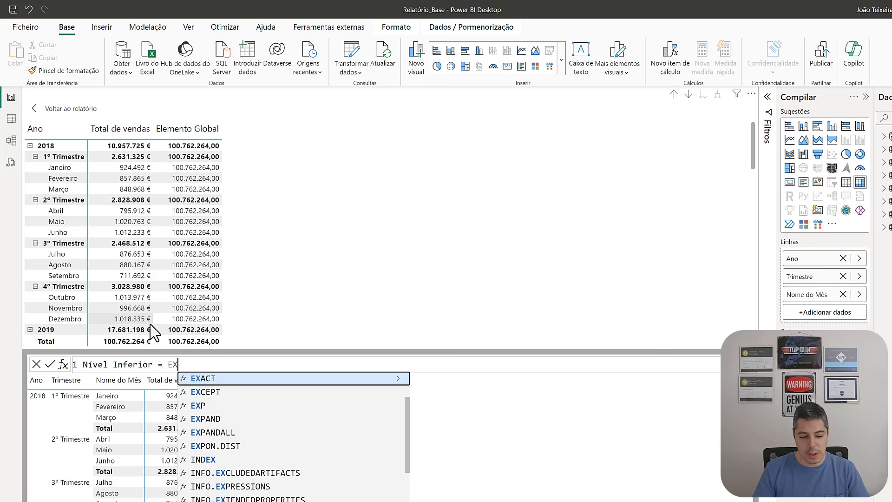
key(Down)
key(Down)
key(Down)
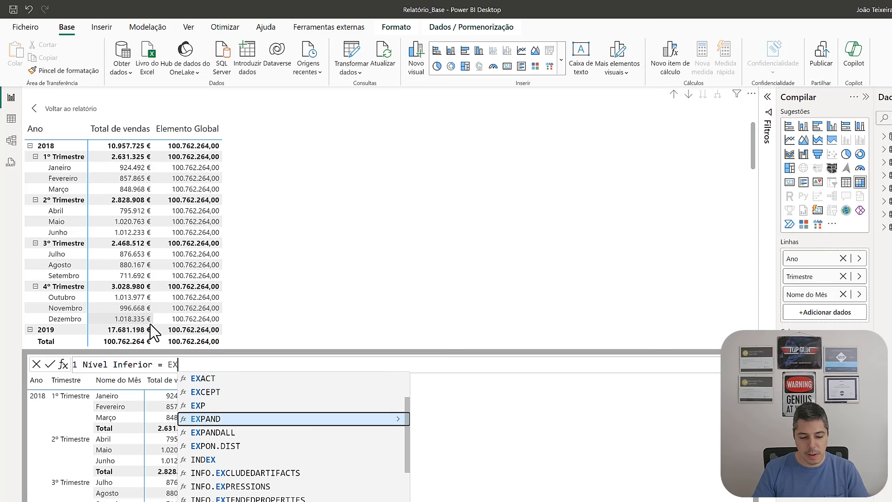
key(Tab)
text())
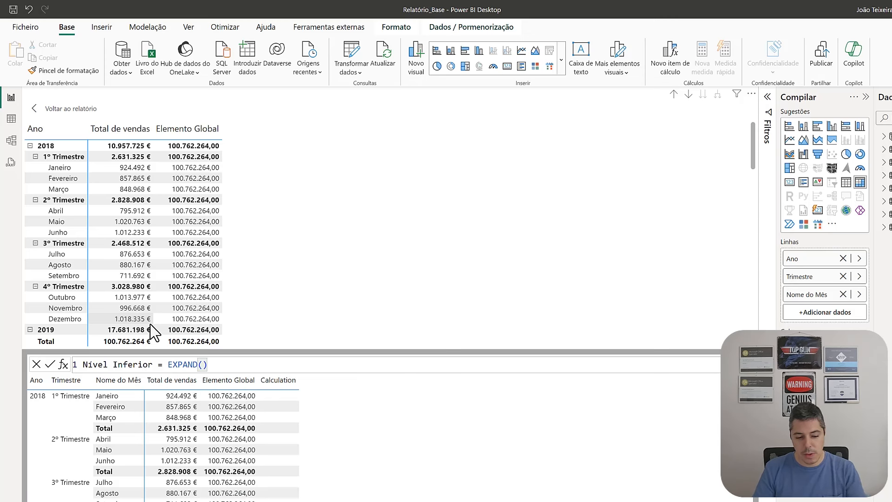
Fill in the function as EXPAND([Total de vendas];ROWS) and apply the calculation.
text([)
key(Down)
key(Down)
key(Down)
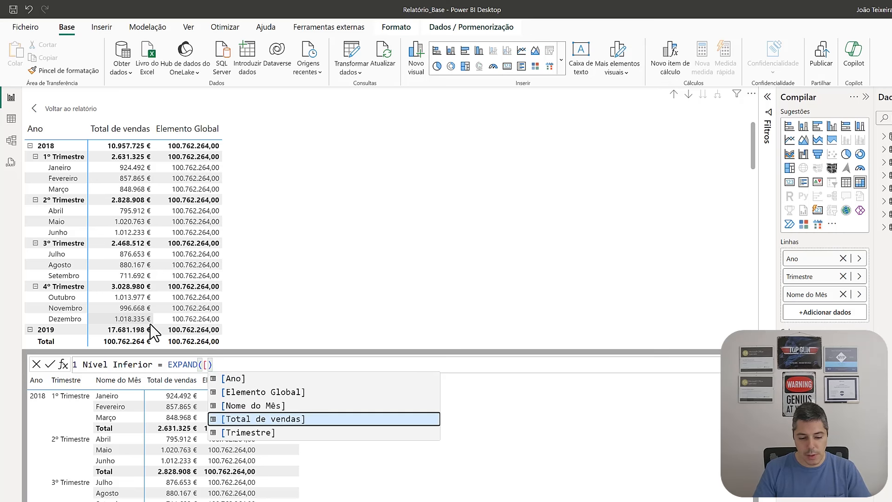
key(Tab)
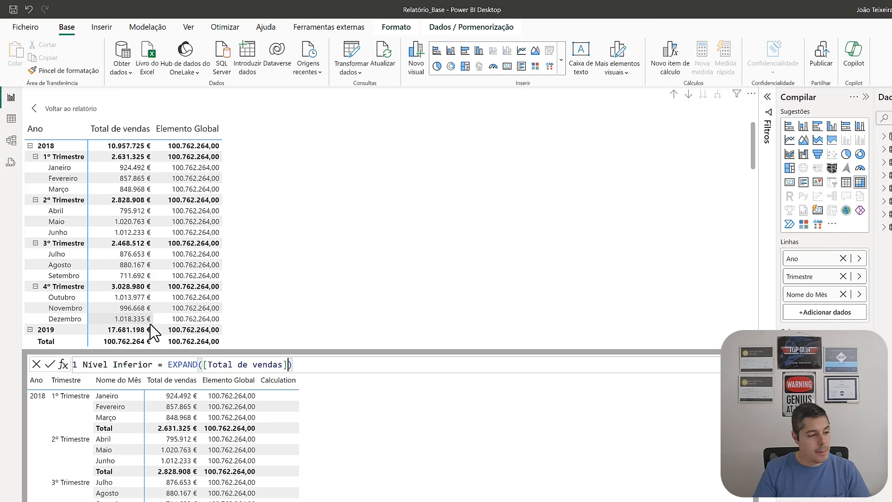
text(;R)
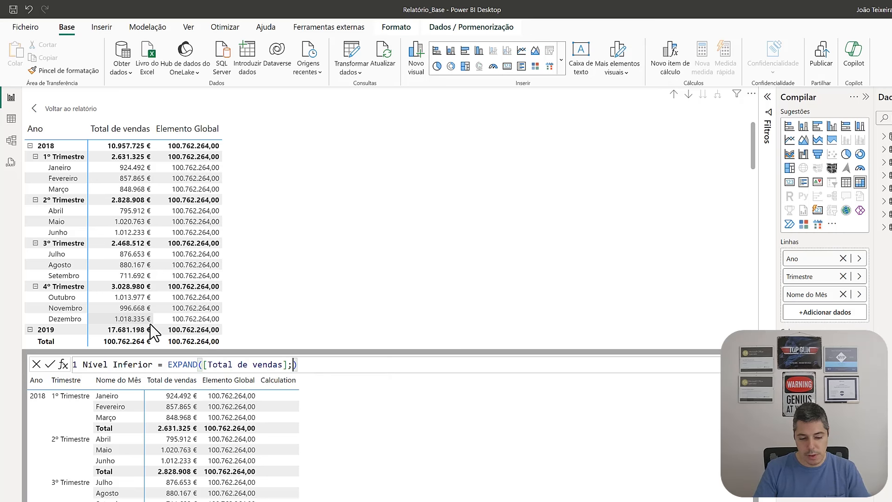
text(OWS)
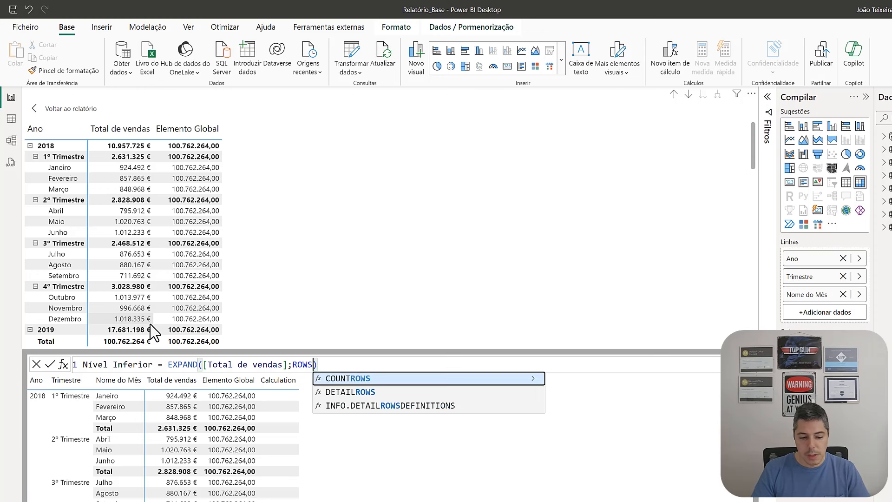
key(Right)
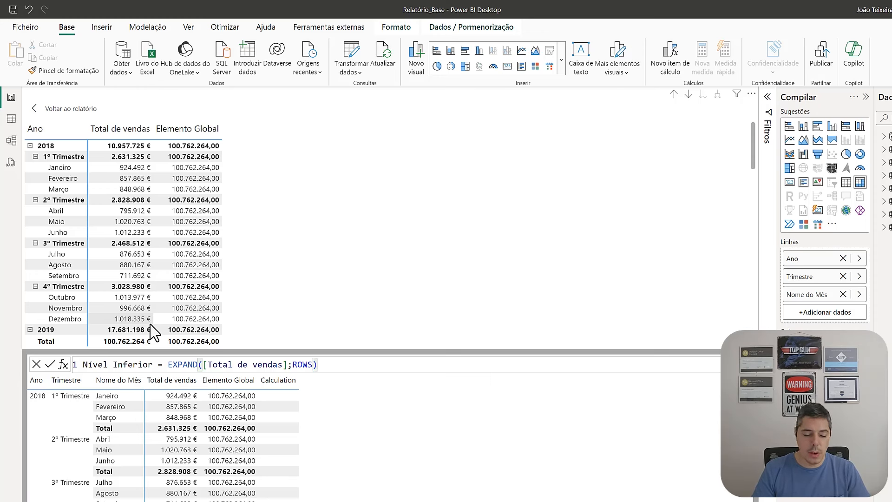
click(52, 365)
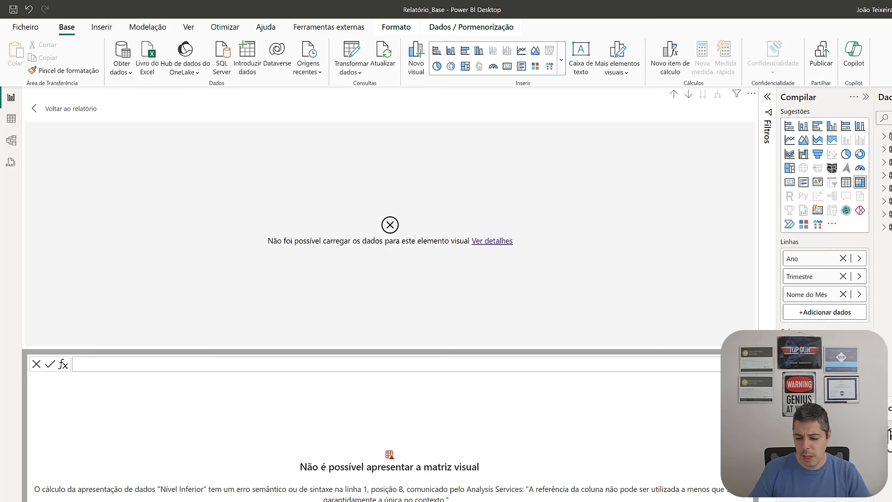
Wrap the first argument in MAX so the formula reads EXPAND(MAX([Total de vendas]);ROWS), and dismiss the error dialog.
click(204, 364)
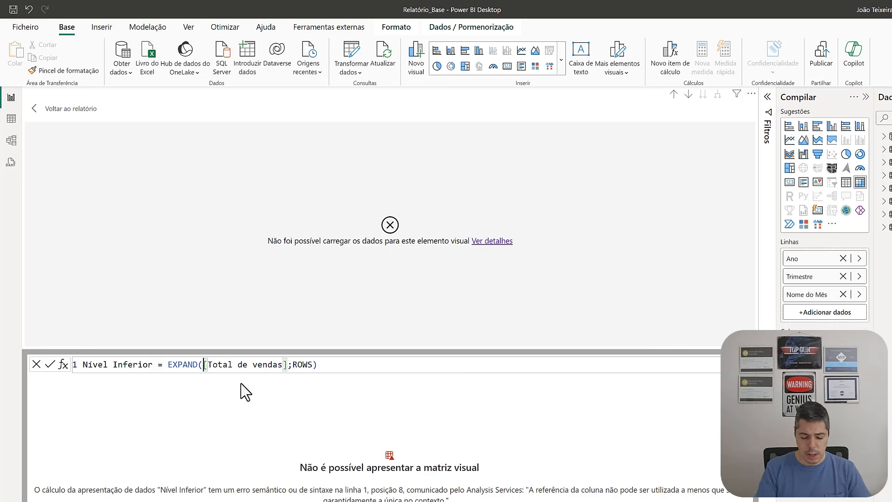
text(MAX)
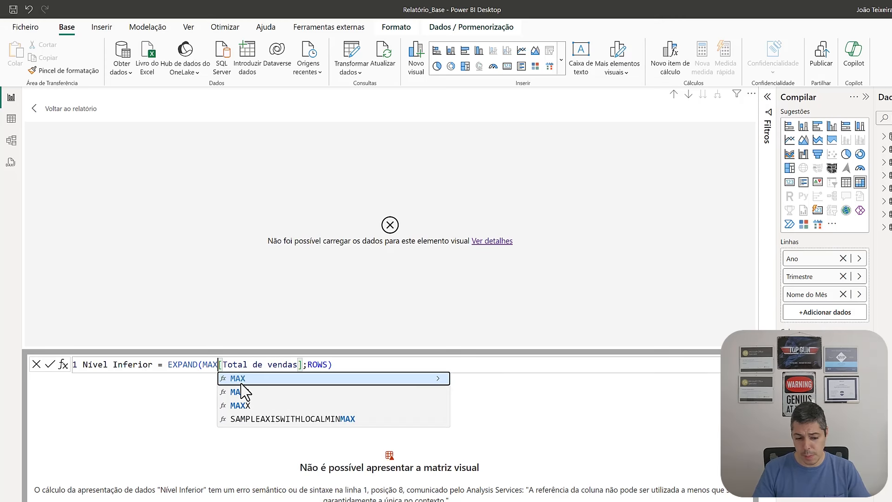
key(Right)
key(Right)
key(Right)
key(Right)
key(Right)
key(Right)
key(Right)
key(Right)
key(Right)
key(Right)
key(Right)
key(Right)
key(Right)
key(Right)
key(Right)
key(Right)
key(Right)
key(Right)
key(Right)
key(Right)
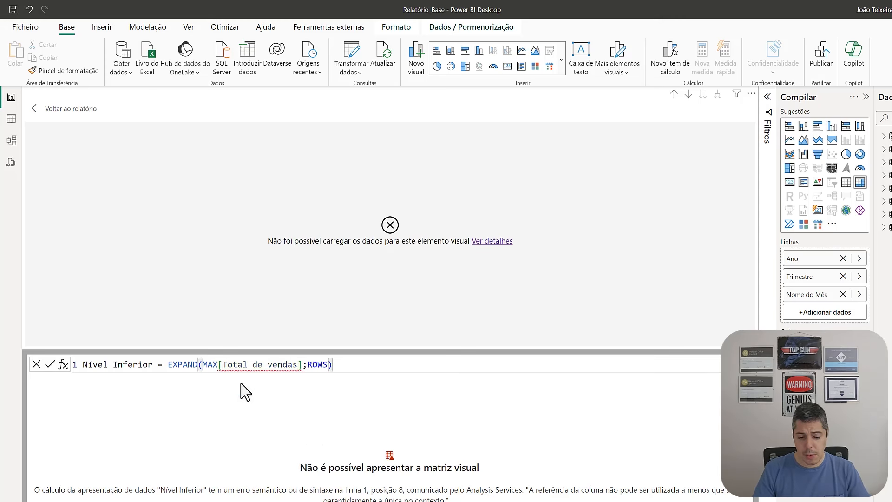
key(Left)
key(Left)
key(Left)
key(Left)
key(Left)
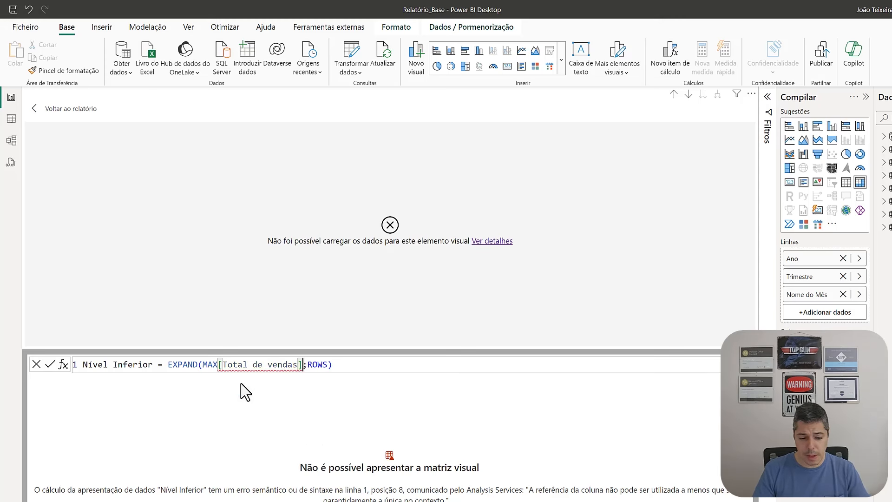
key(ctrl+Left)
key(ctrl+Left)
key(ctrl+Left)
key(ctrl+Left)
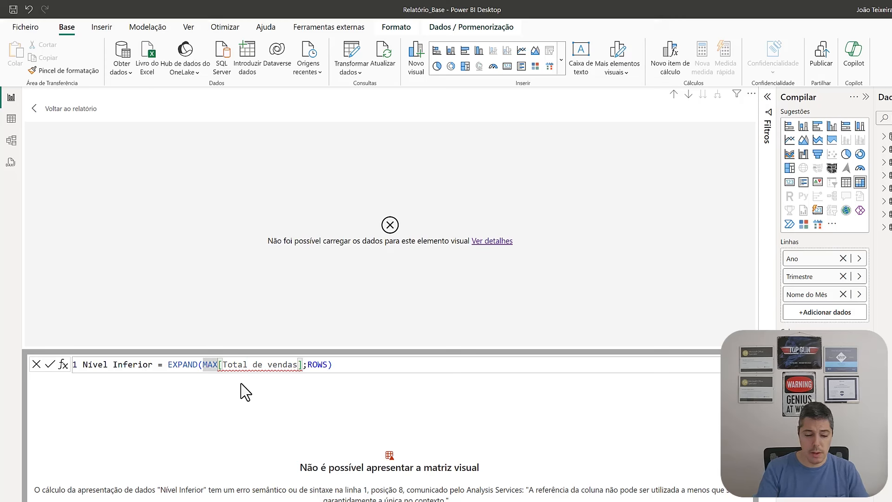
text(()
key(Right)
key(Right)
key(Right)
key(Right)
key(Right)
key(Right)
key(Right)
key(Right)
key(Right)
key(Right)
key(Right)
key(Right)
key(Right)
key(Right)
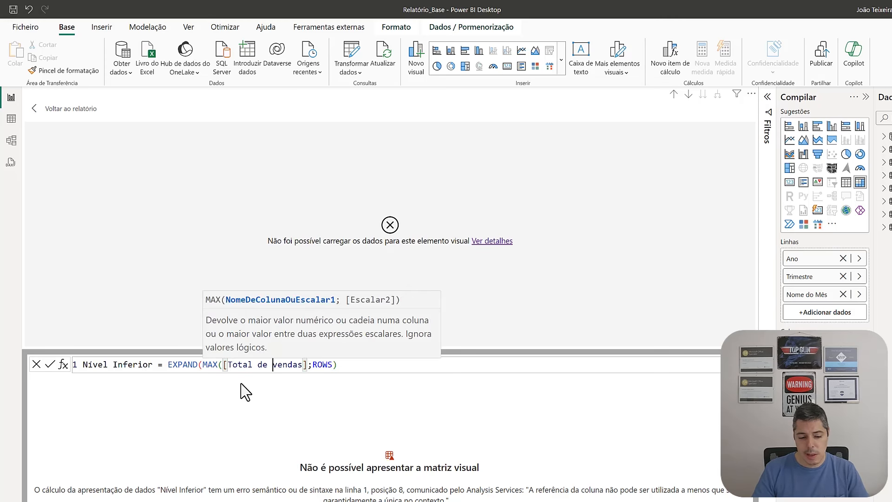
key(Right)
key(Right)
key(Right)
text())
key(Left)
key(ctrl+Left)
key(ctrl+Left)
key(ctrl+Left)
key(ctrl+Left)
key(ctrl+Left)
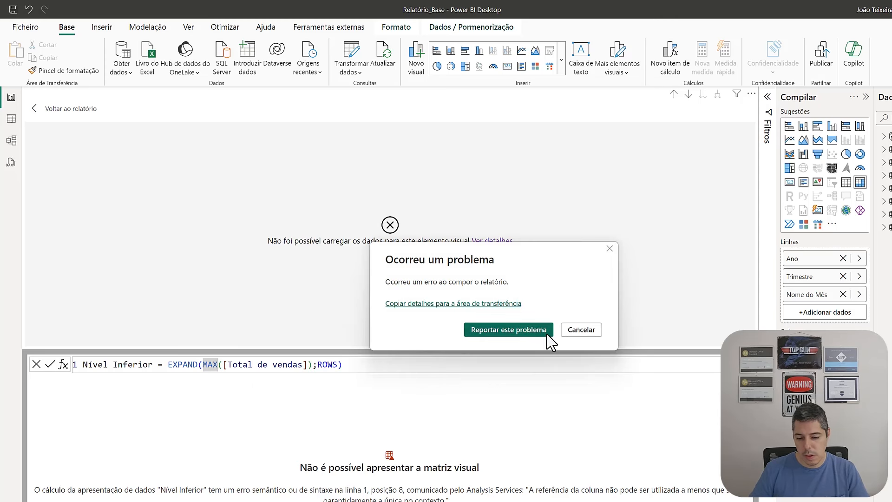
click(580, 335)
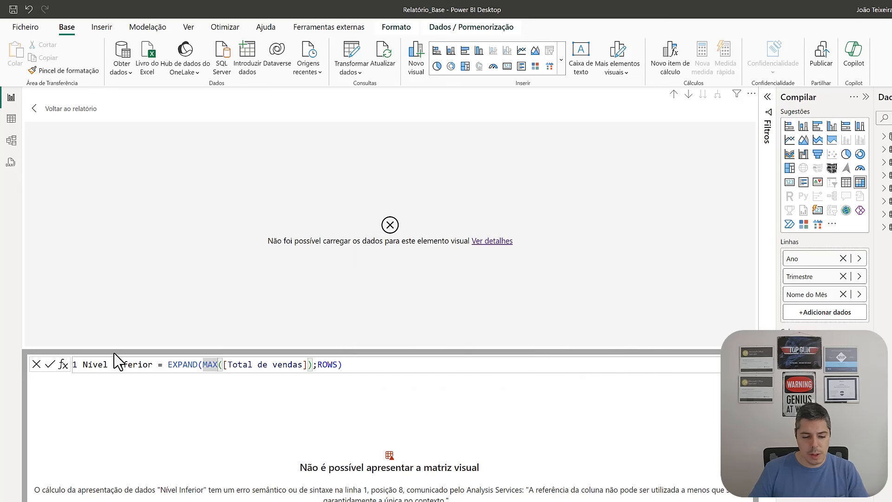
Break the Nível Inferior formula into separate lines for EXPAND, its arguments and the closing parenthesis, and apply it.
click(168, 365)
key(shift+Return)
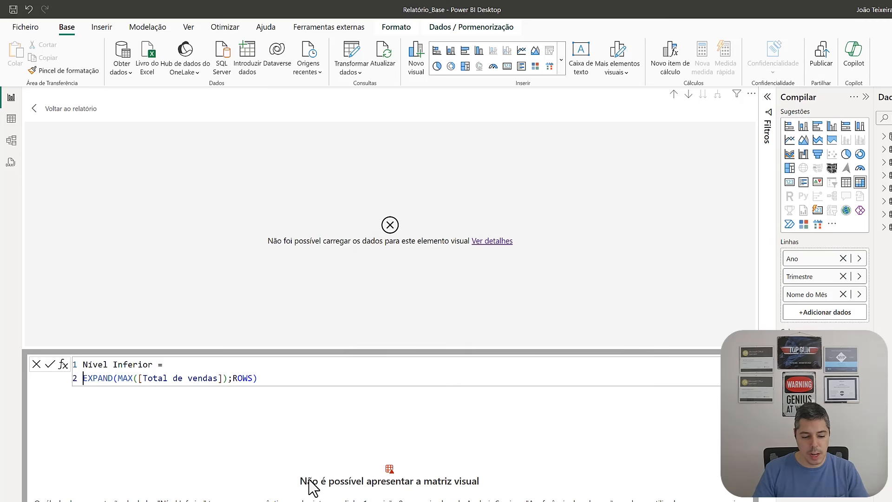
key(Right)
key(Right)
key(Right)
key(Right)
key(Right)
key(Right)
key(Right)
key(shift+Return)
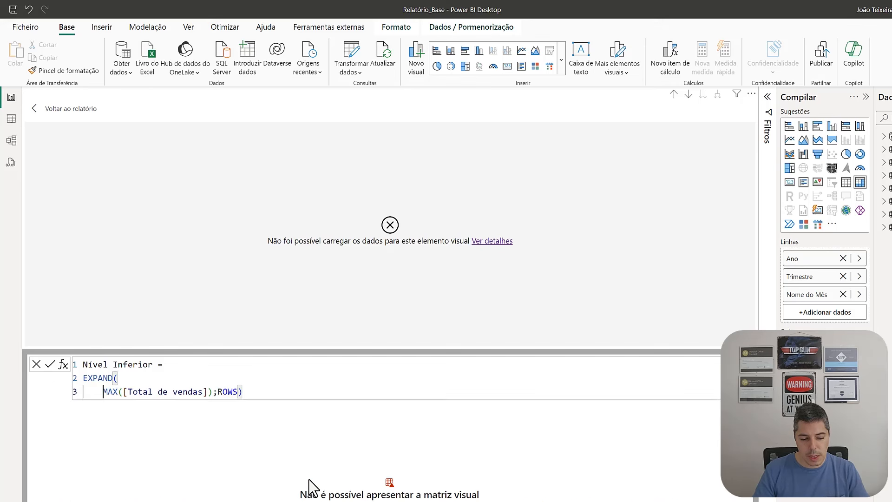
click(238, 392)
key(shift+Return)
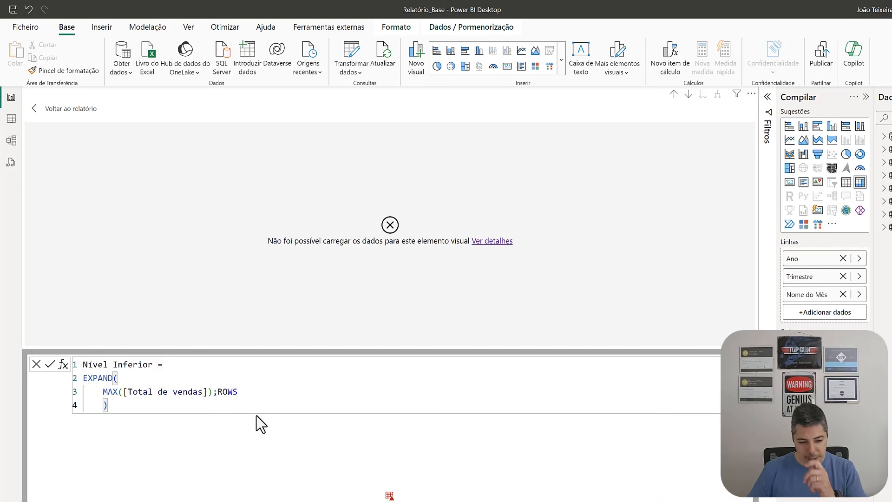
drag(123, 393, 204, 392)
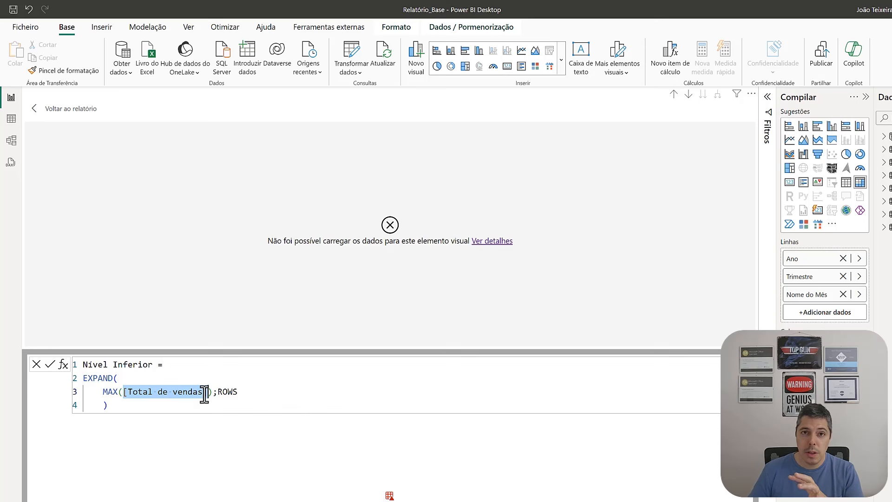
drag(205, 393, 210, 392)
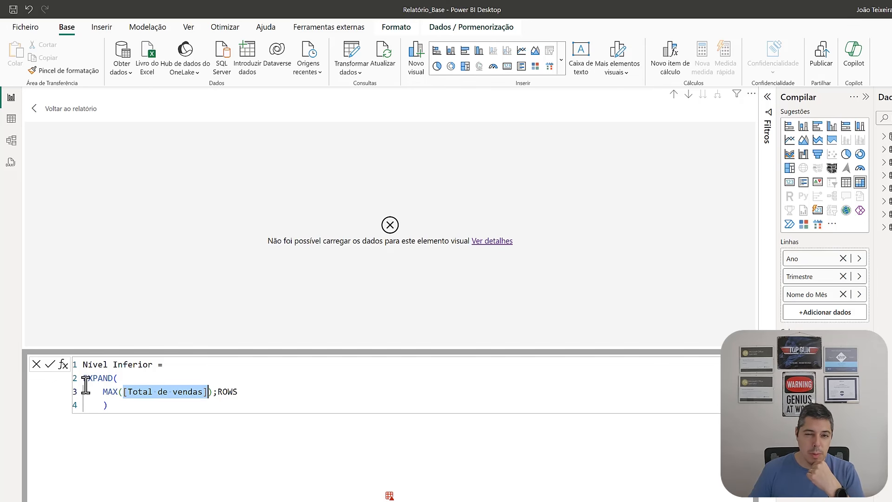
click(49, 367)
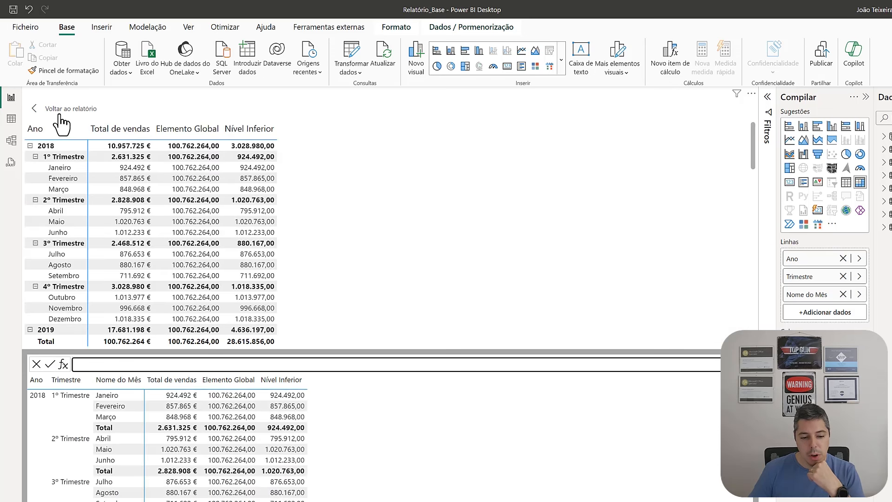
Return to the report and compare the Nível Inferior values of the first quarter of 2018 and January.
click(40, 112)
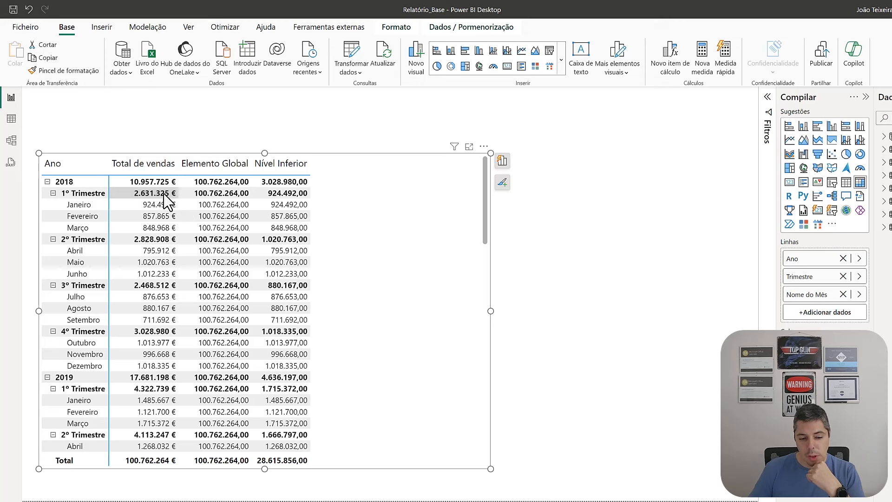
drag(167, 201, 305, 200)
click(299, 200)
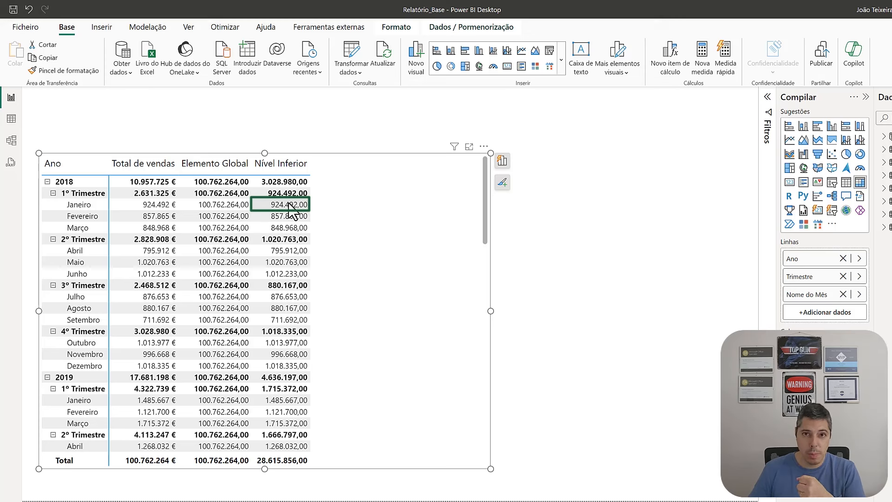
click(289, 203)
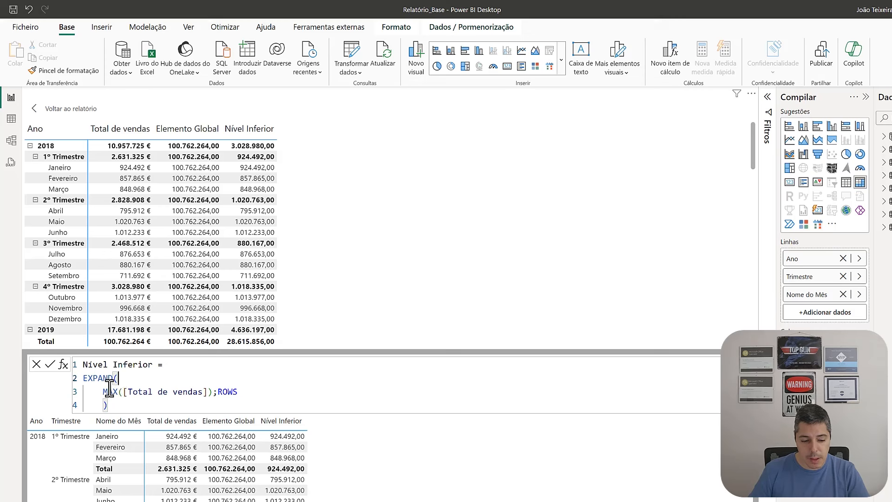
Delete the MAX and ROWS arguments and the closing parenthesis from the Nível Inferior formula, and dismiss the error dialog.
drag(103, 392, 131, 405)
key(BackSpace)
key(BackSpace)
key(BackSpace)
key(BackSpace)
key(BackSpace)
key(BackSpace)
key(BackSpace)
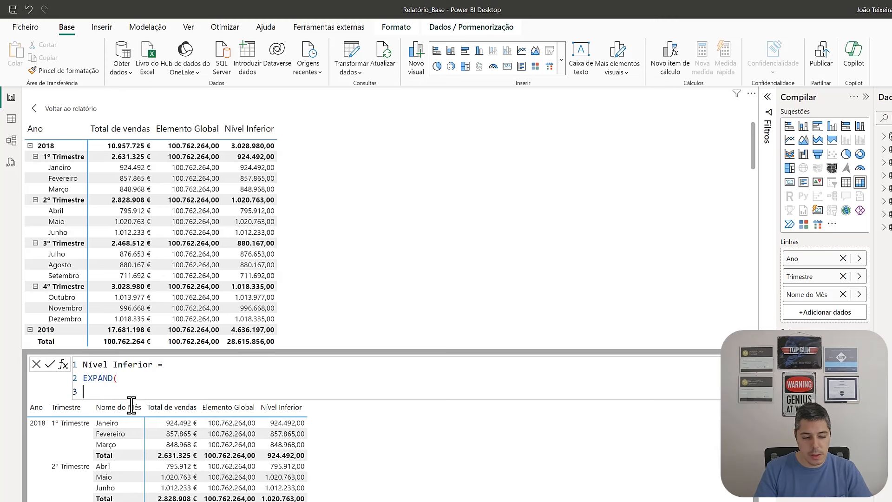
text(()
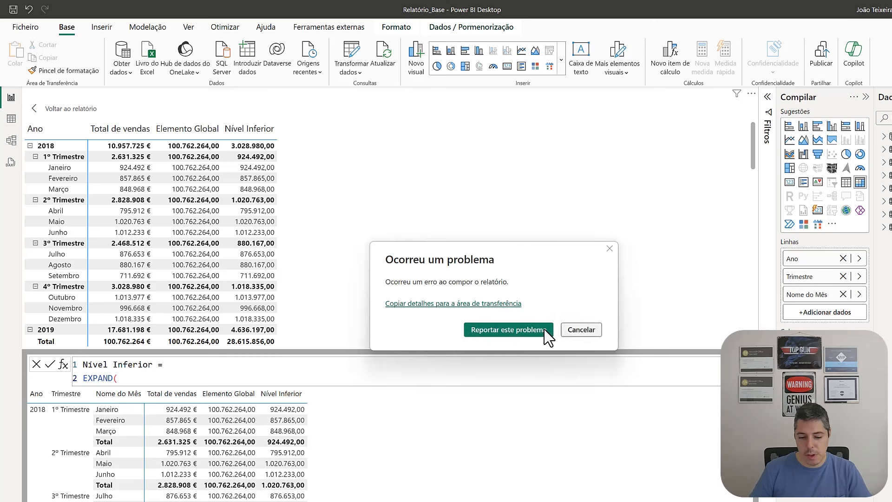
click(581, 331)
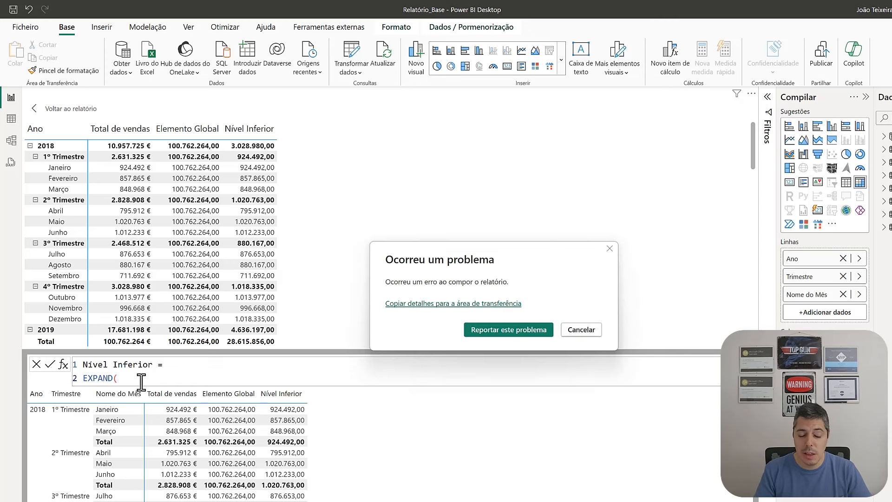
click(580, 330)
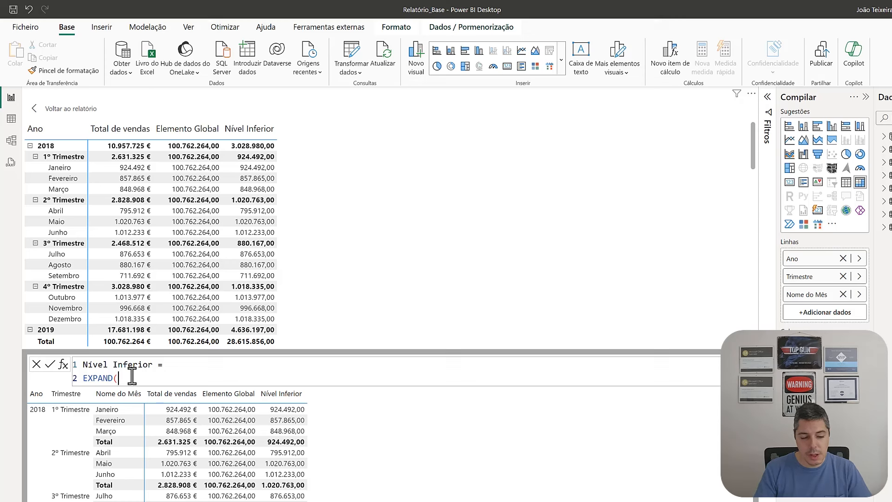
Delete the remaining EXPAND( and its line break, leaving only the Nível Inferior name and equals sign.
key(BackSpace)
key(BackSpace)
key(BackSpace)
key(BackSpace)
key(BackSpace)
key(BackSpace)
key(BackSpace)
key(BackSpace)
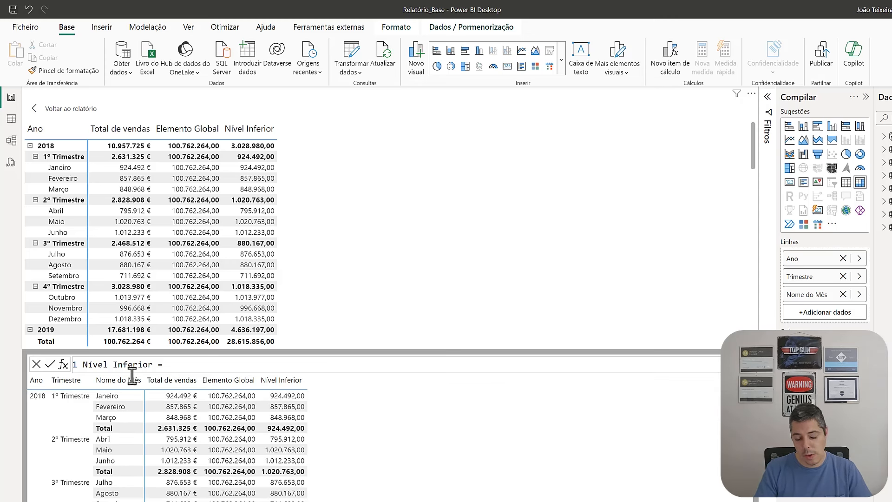
Insert the EXPAND function with its opening parenthesis on the first line of the Nível Inferior formula, and dismiss the error dialog.
text(EX)
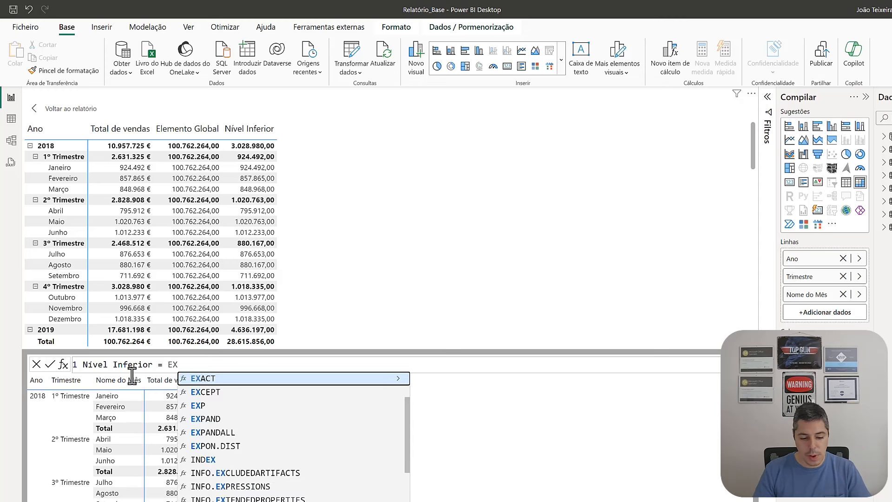
key(Down)
key(Down)
key(Down)
key(Tab)
key(Delete)
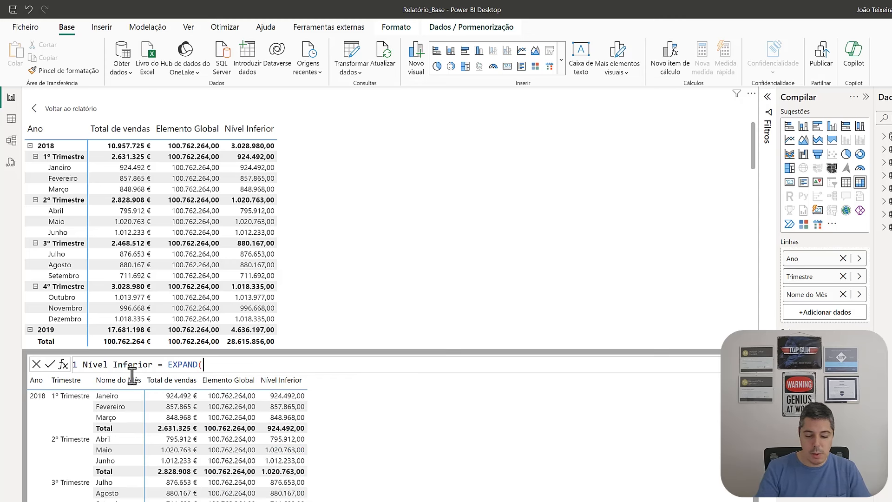
key(BackSpace)
text(()
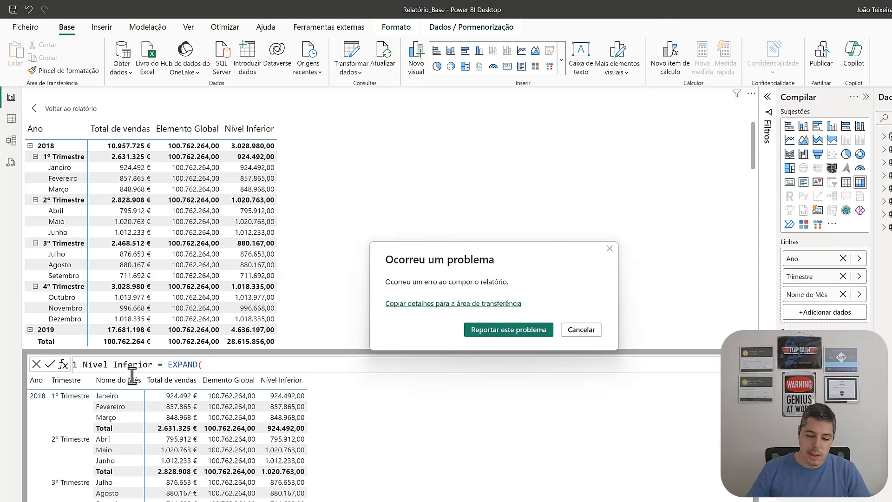
click(581, 329)
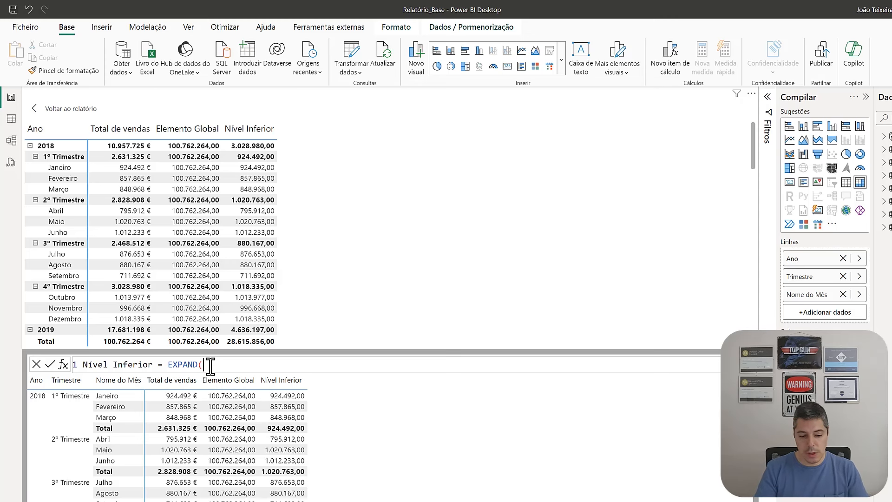
Complete the formula as EXPAND([Total de vendas];[Trimestre]) and apply it.
text(tot)
key(Tab)
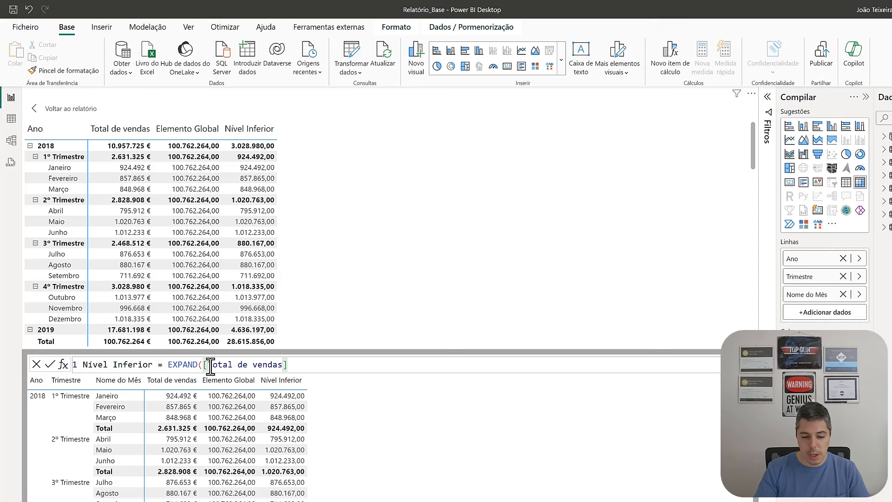
text(;T)
key(BackSpace)
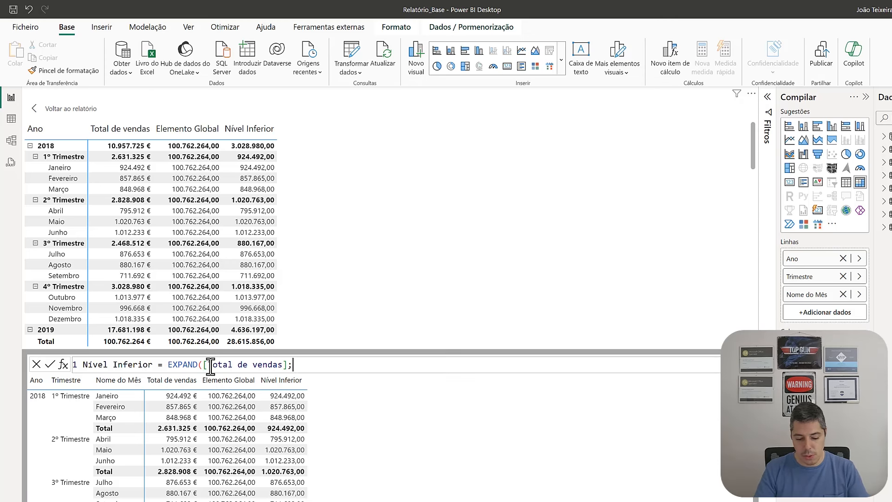
text([)
key(Down)
key(Down)
key(Down)
key(Down)
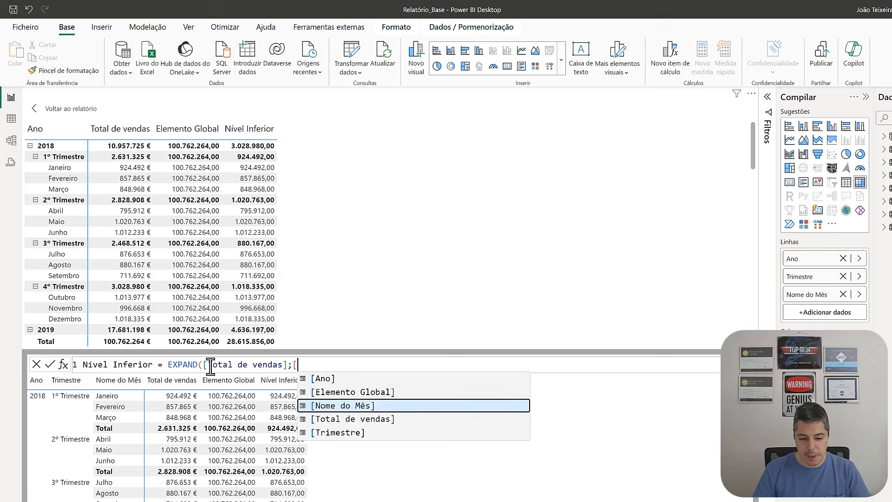
key(Tab)
text())
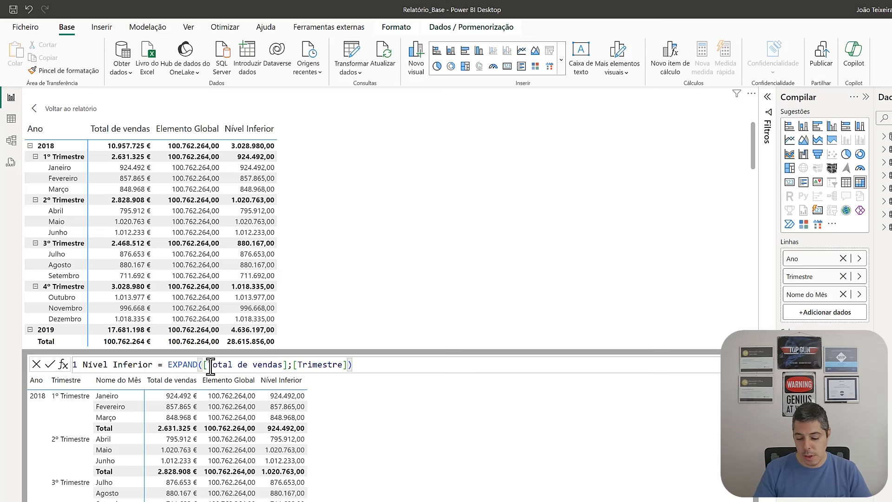
key(Return)
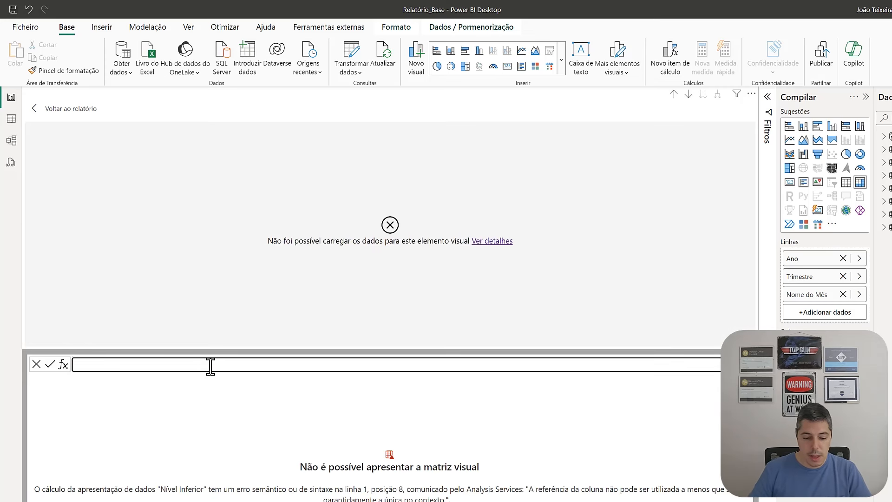
Reopen the Nível Inferior formula, wrap [Total de vendas] in MAX so it reads EXPAND(MAX([Total de vendas]);[Trimestre]), and apply it.
click(858, 420)
click(859, 430)
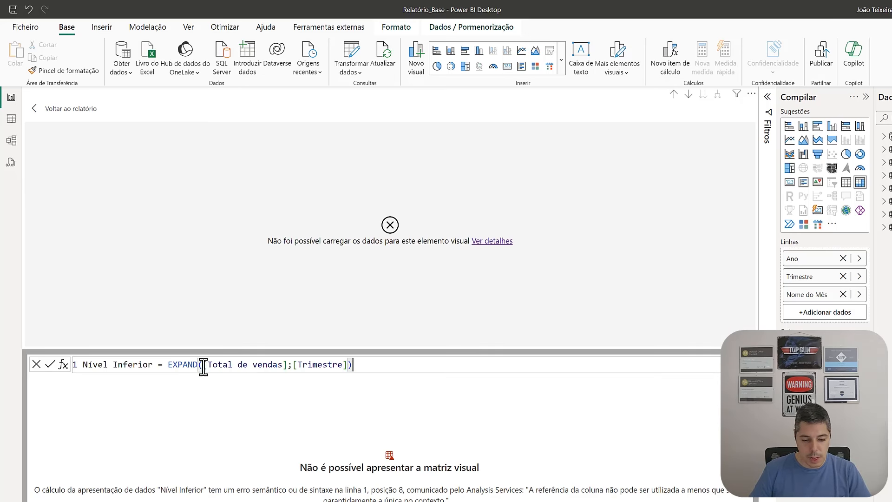
click(203, 364)
text(MA)
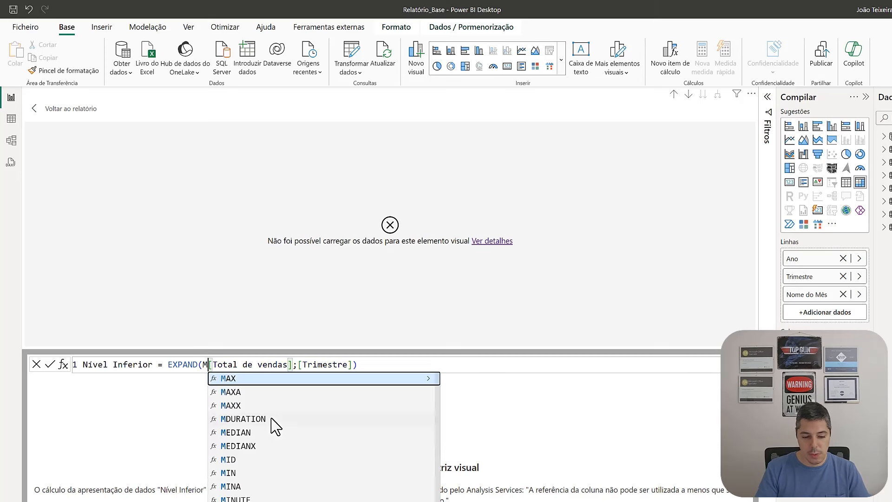
text(X()
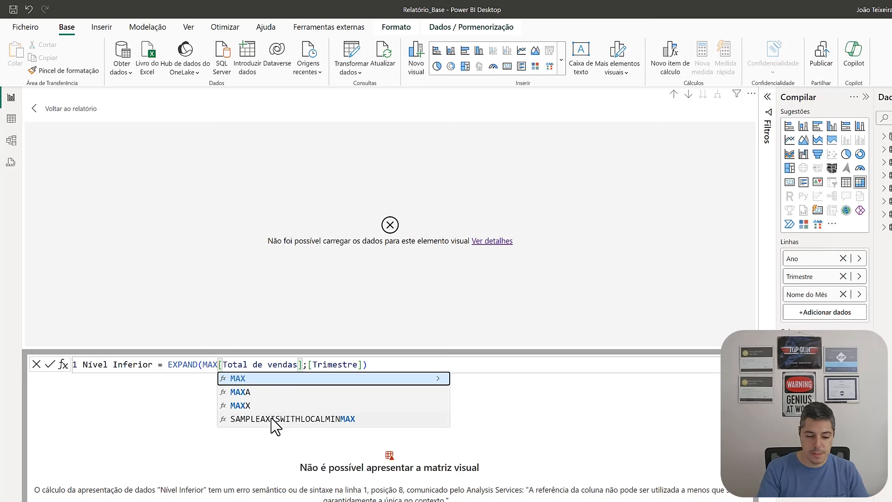
click(307, 365)
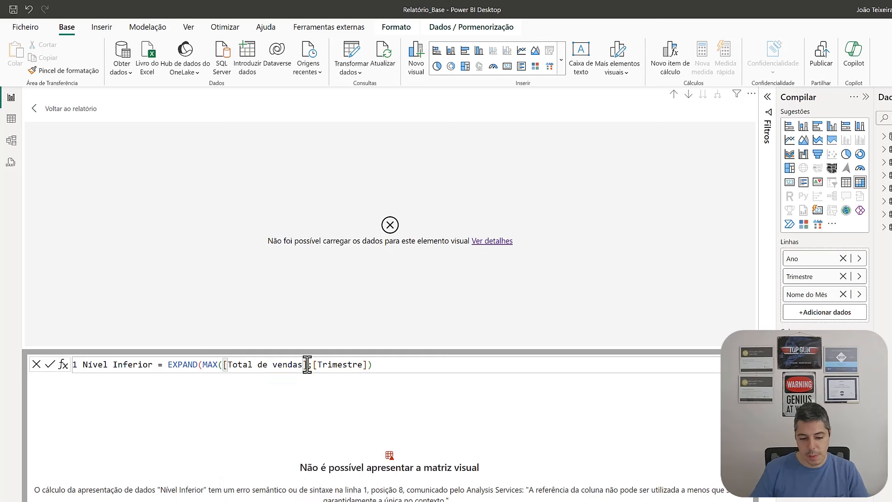
text())
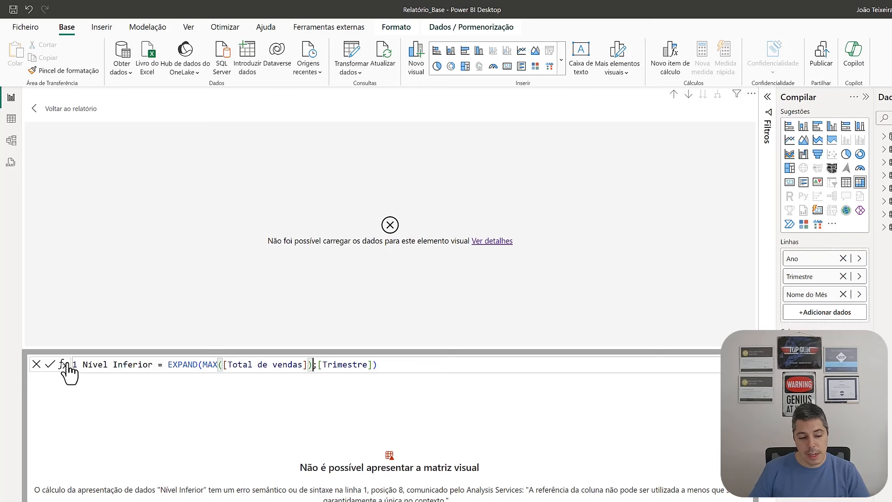
click(51, 365)
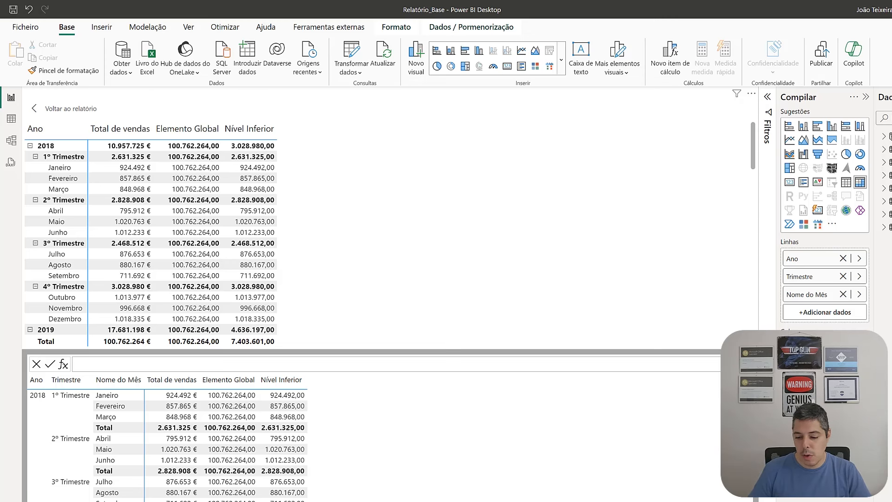
Open the Nível Inferior formula again and change its EXPAND function to EXPANDALL.
click(806, 419)
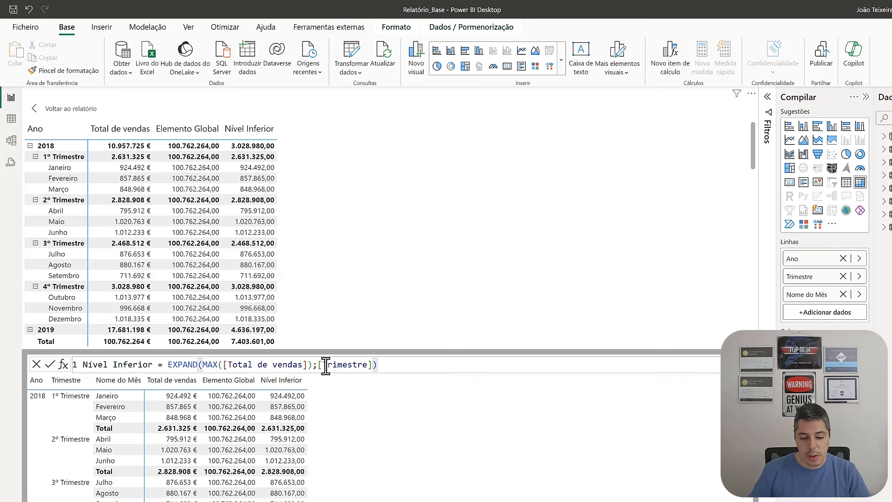
drag(318, 364, 374, 367)
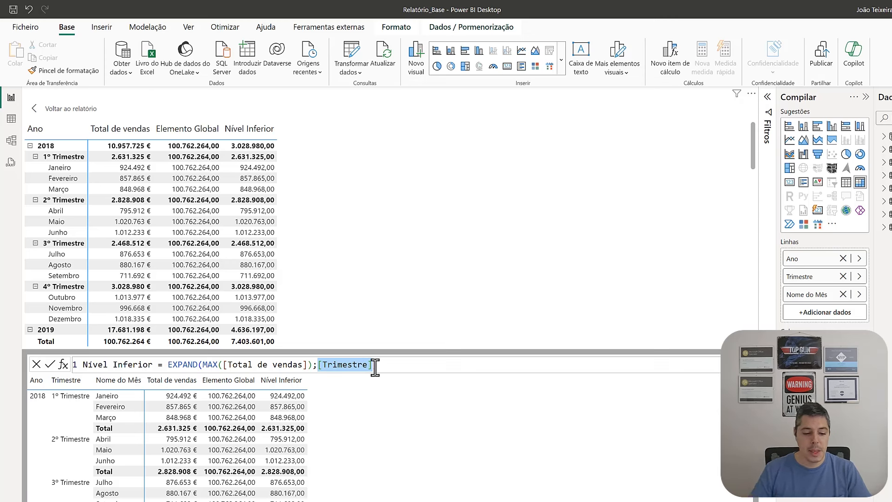
click(198, 365)
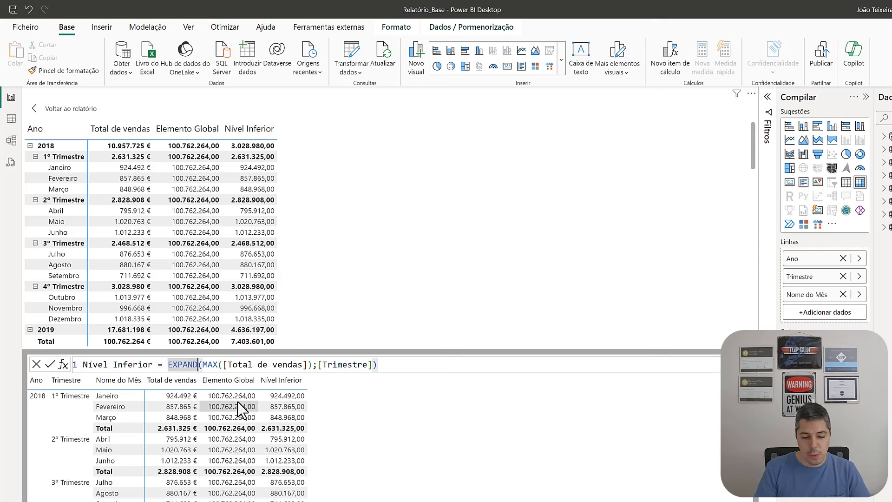
text(ALL)
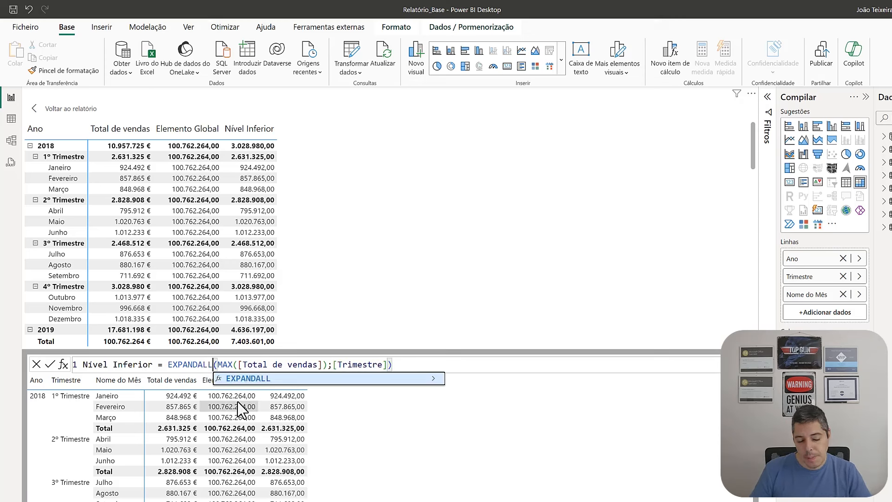
Replace the [Trimestre] argument with ROWS, apply EXPANDALL(MAX([Total de vendas]);ROWS), and return to the report.
click(330, 364)
text(;)
drag(380, 369, 387, 365)
key(BackSpace)
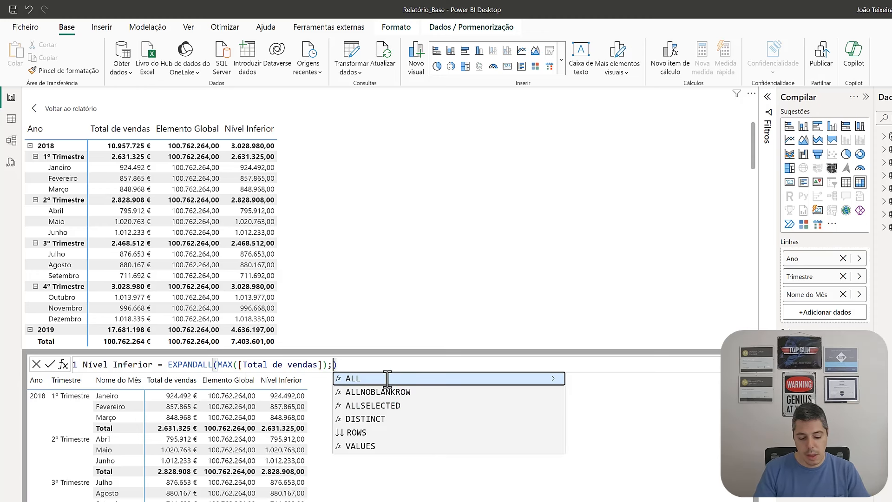
text(RO)
key(Tab)
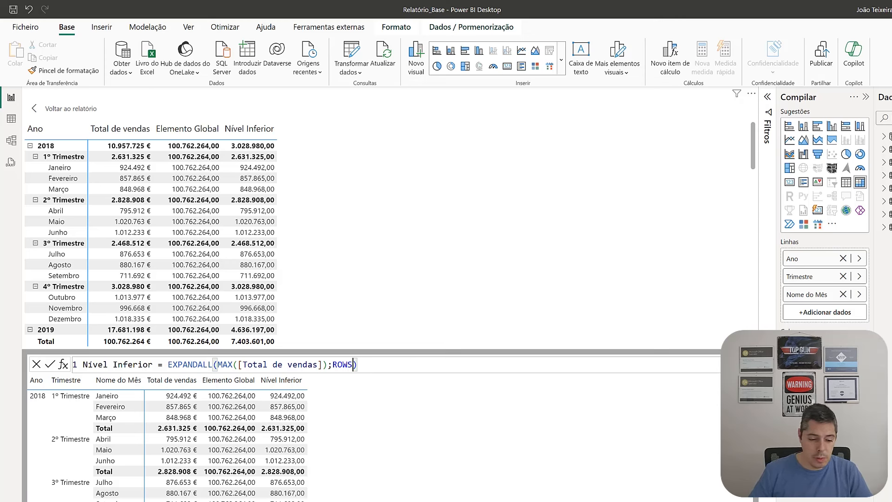
click(50, 367)
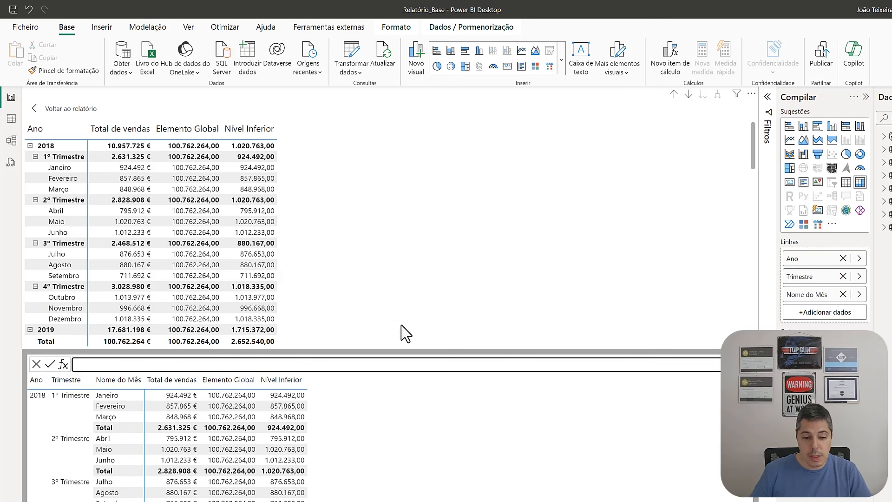
click(65, 114)
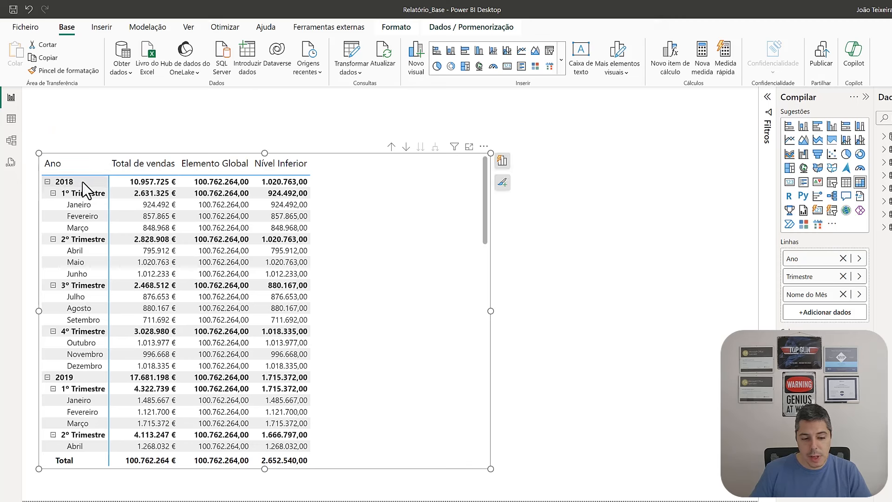